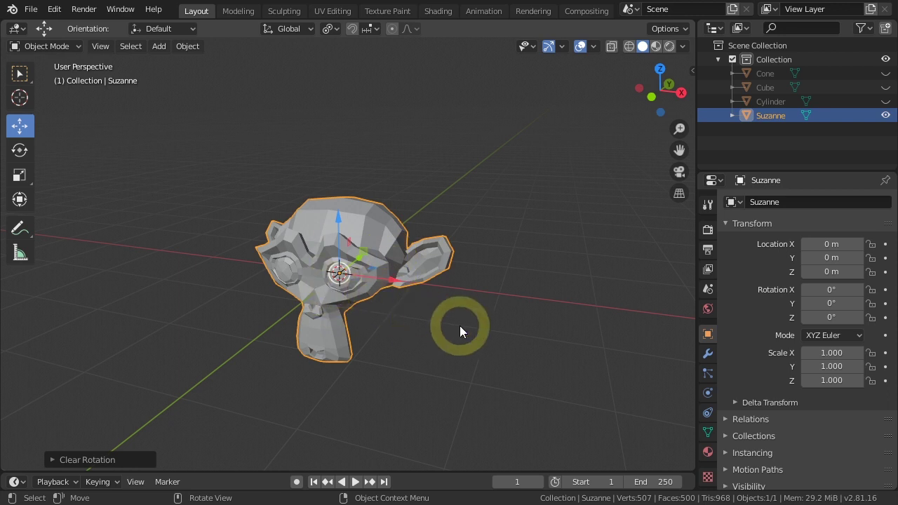
Step: Free-rotate Suzanne twice so its rotation reads -216°, 25°, -211°
key(r)
key(r)
click(263, 316)
middle_drag(264, 331, 465, 346)
key(r)
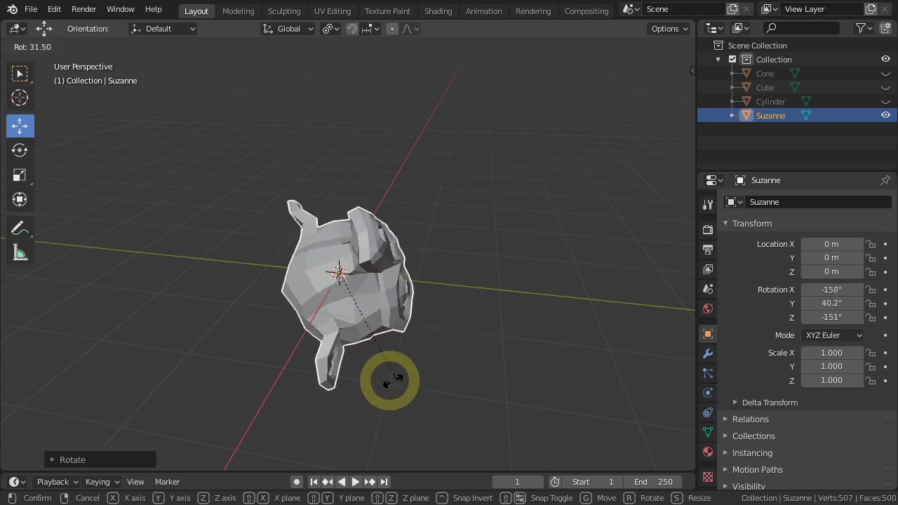
click(299, 347)
mouse_move(557, 329)
middle_down()
mouse_move(481, 351)
mouse_move(375, 337)
mouse_move(391, 310)
middle_up()
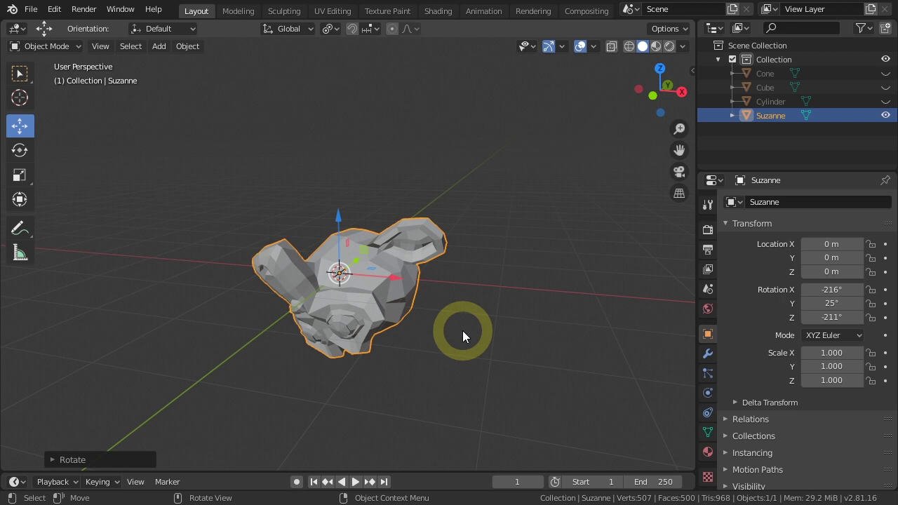
Step: Use Local orientation and move Suzanne along its local Y and X to about -0.25, 0.30, 0.62 m
click(294, 31)
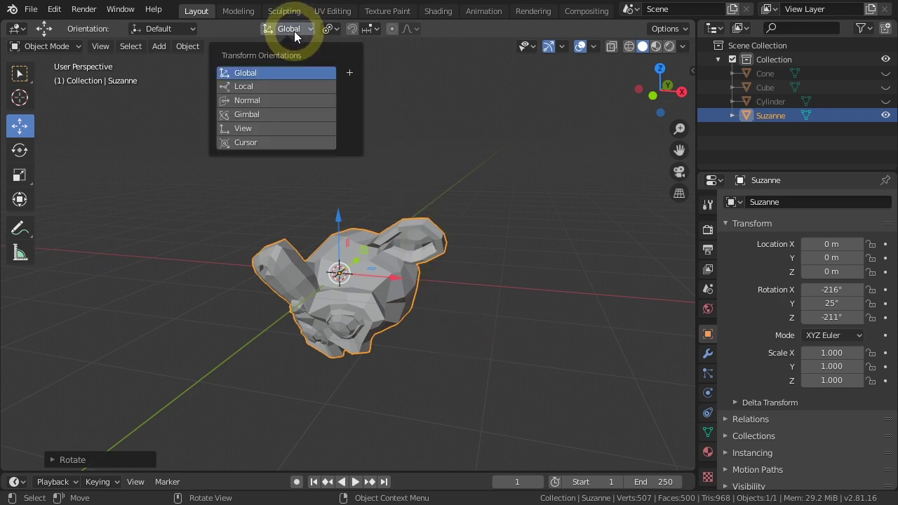
click(248, 86)
mouse_move(457, 358)
middle_down()
mouse_move(422, 284)
mouse_move(343, 284)
mouse_move(304, 306)
mouse_move(383, 348)
mouse_move(449, 365)
middle_up()
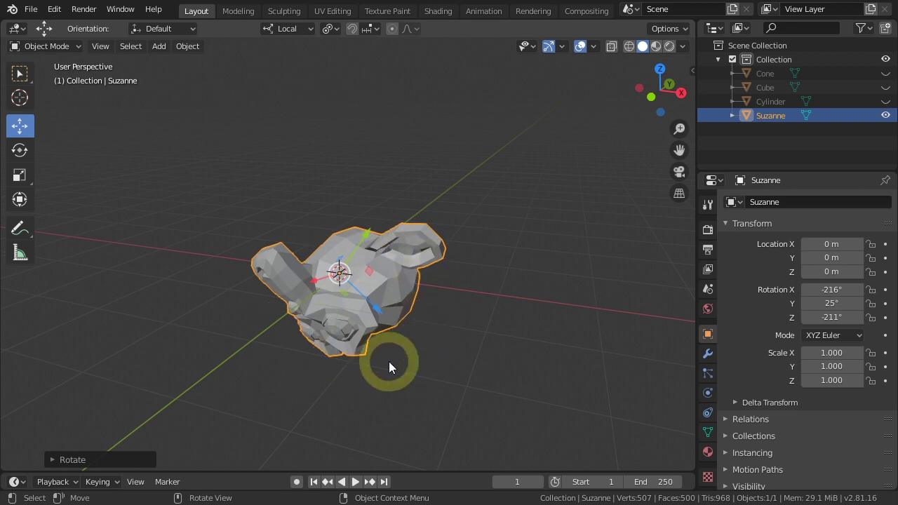
mouse_move(367, 237)
mouse_down()
mouse_move(403, 186)
mouse_move(402, 220)
mouse_up()
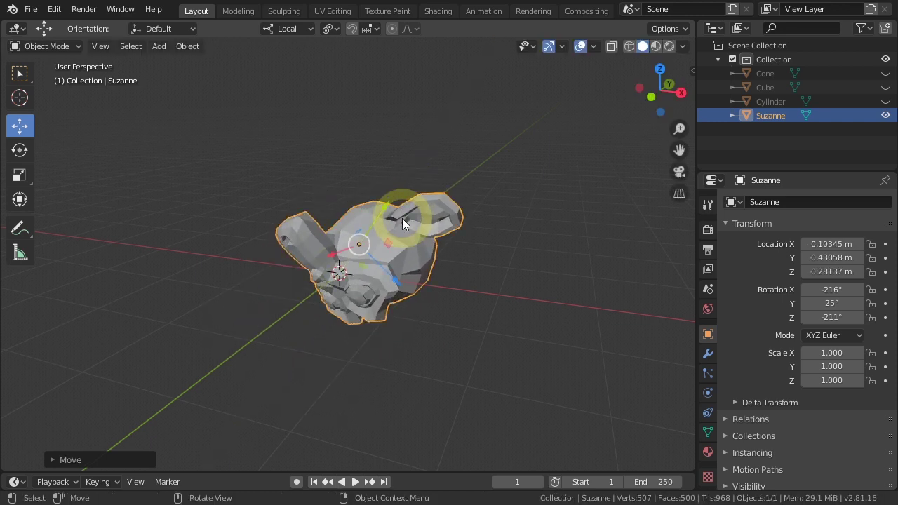
mouse_move(338, 253)
mouse_down()
mouse_move(332, 214)
mouse_move(375, 256)
mouse_up()
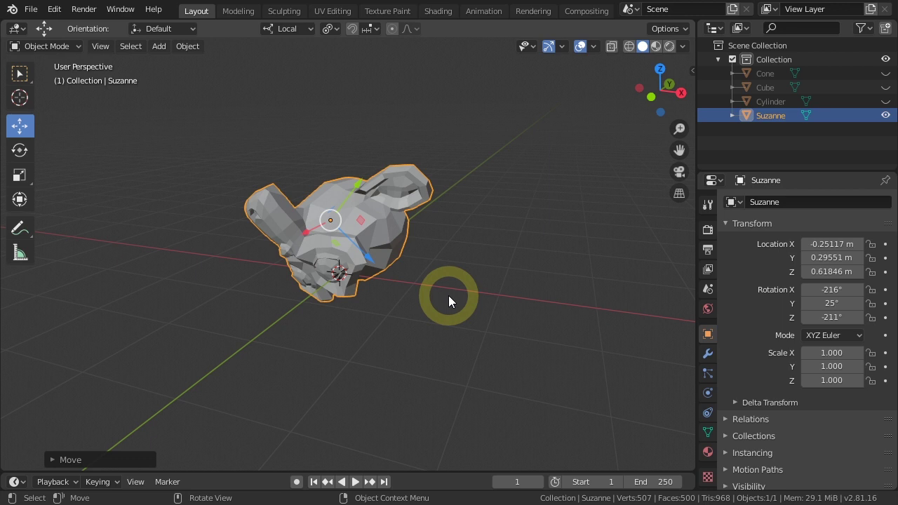
Step: Clear Suzanne's rotation back to 0° with Alt+R
key(alt+r)
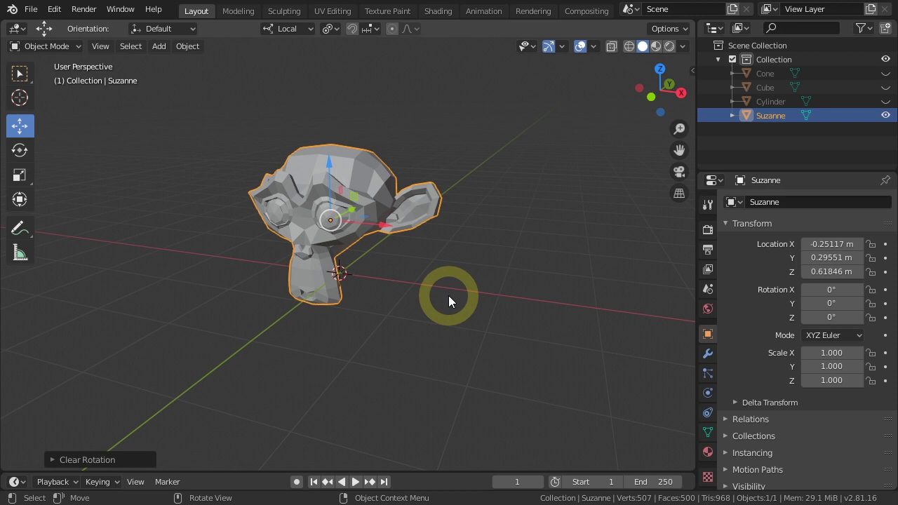
click(187, 46)
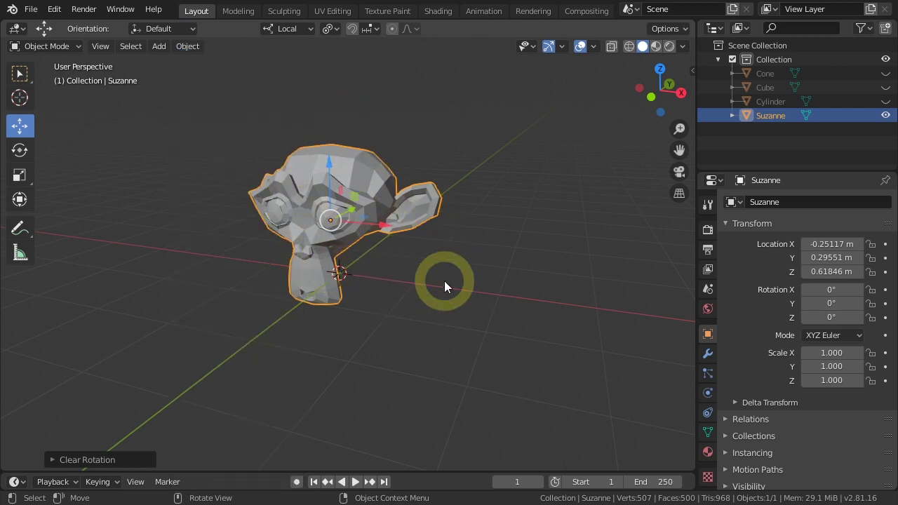
middle_drag(444, 280, 475, 284)
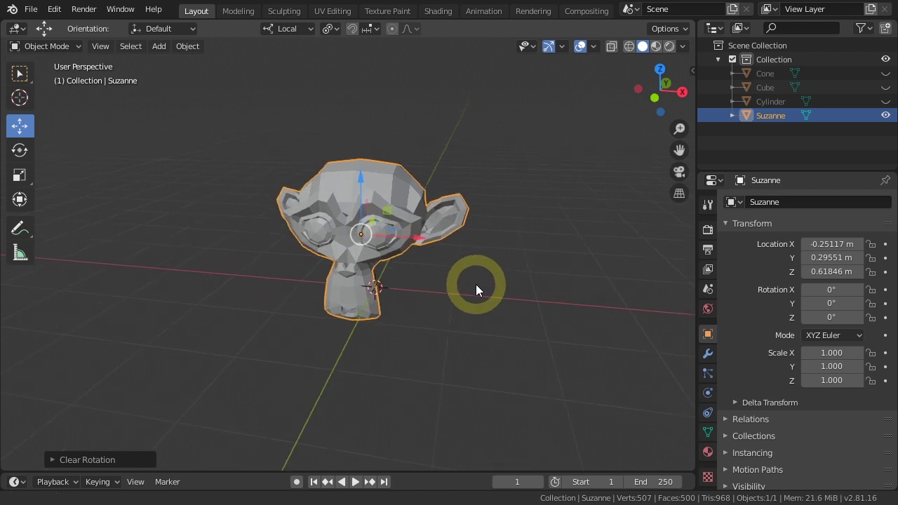
Step: Free-rotate Suzanne twice to a rotation of -93.3°, 5.8°, -113°
key(r)
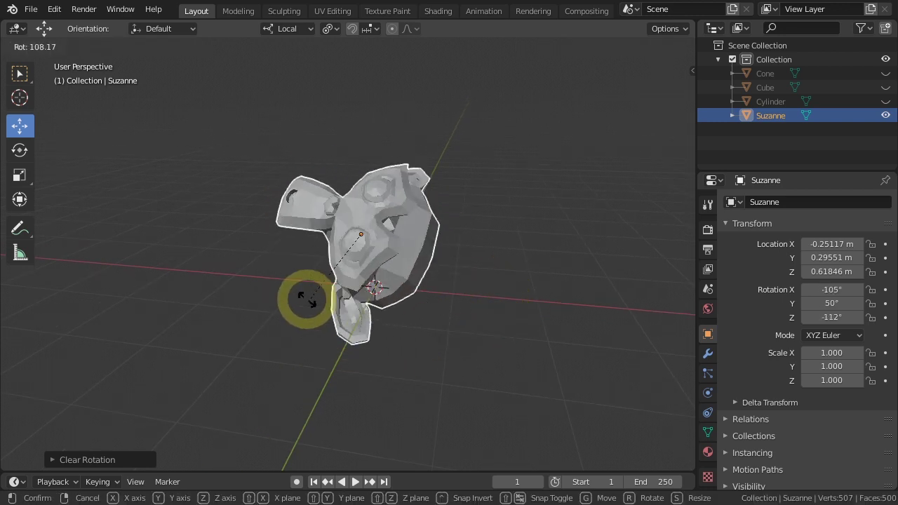
click(360, 305)
middle_drag(360, 306, 498, 345)
key(r)
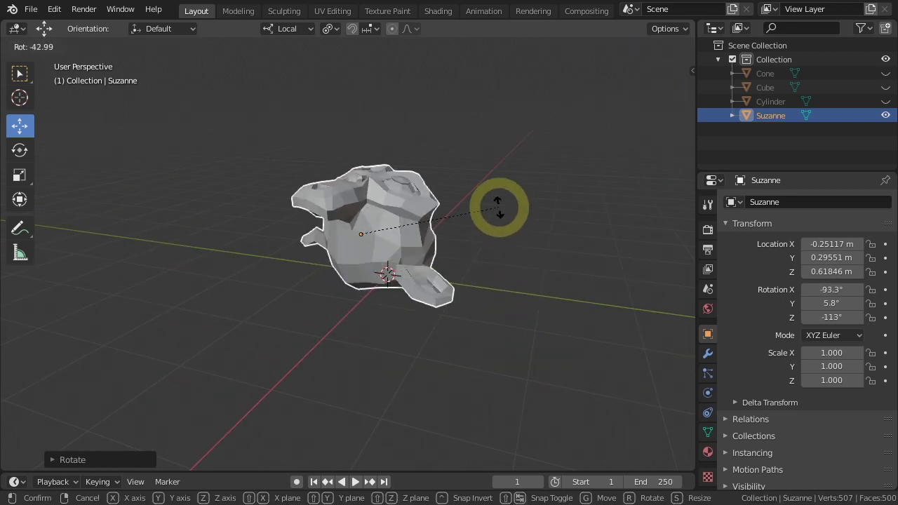
click(498, 216)
middle_drag(551, 278, 435, 294)
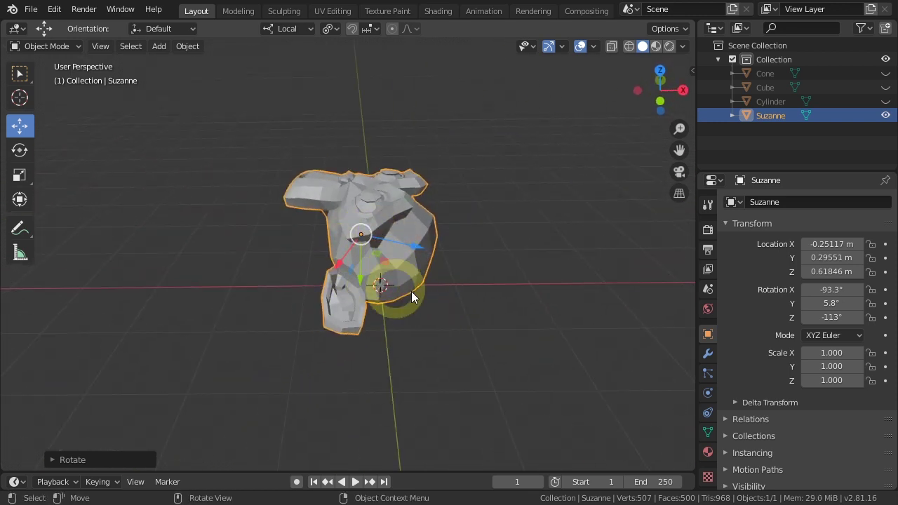
key(ctrl)
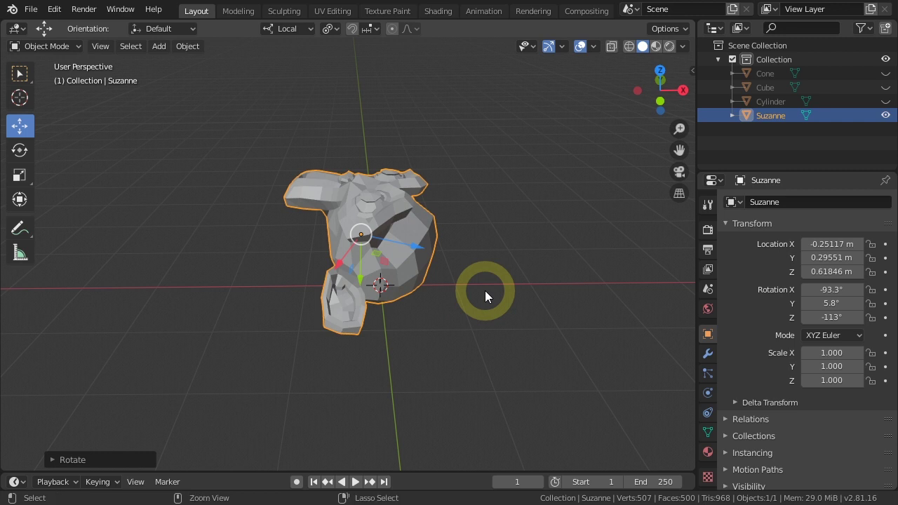
Step: Apply Suzanne's rotation so it keeps its tilt but reads 0° on all axes
key(ctrl+a)
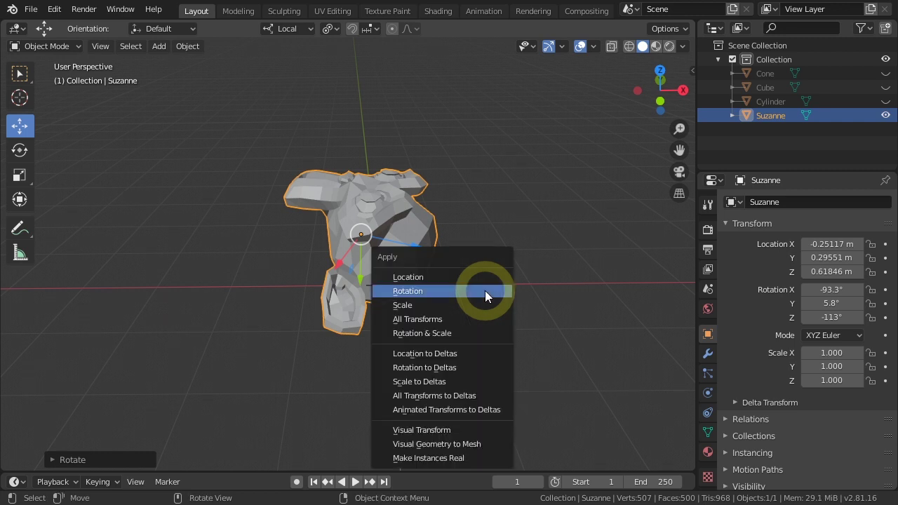
click(411, 292)
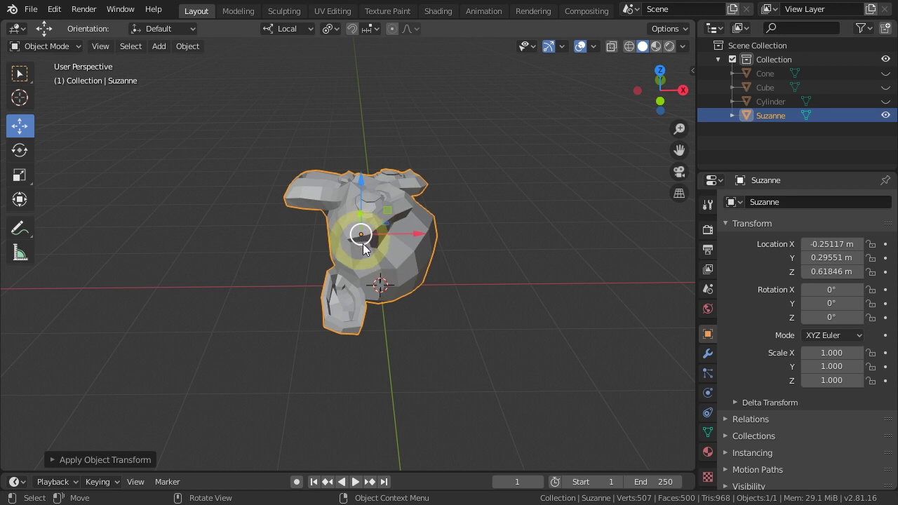
mouse_move(446, 335)
middle_down()
mouse_move(394, 337)
mouse_move(411, 337)
middle_up()
key(r)
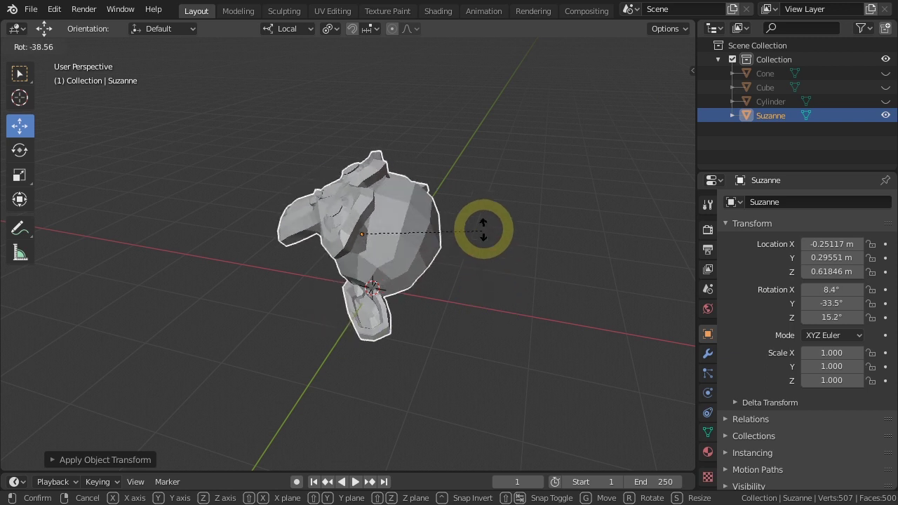
click(446, 164)
middle_drag(340, 309, 433, 320)
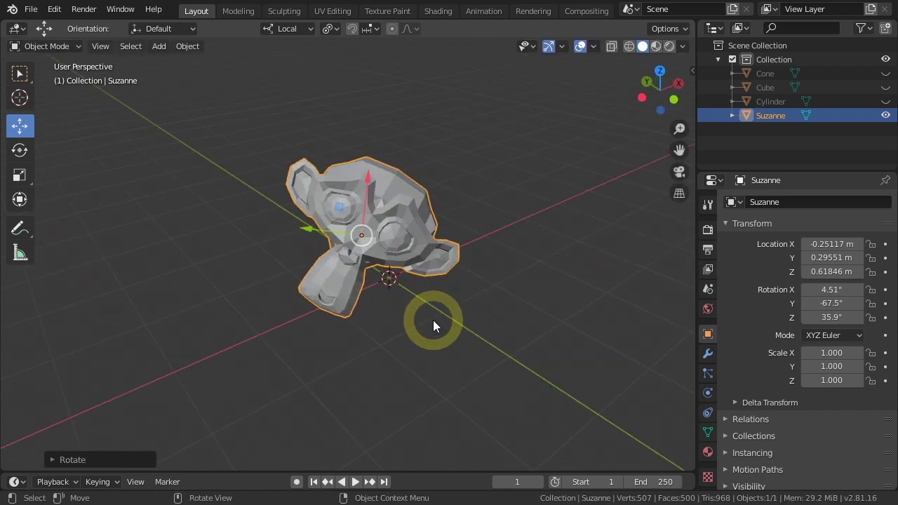
key(r)
click(499, 300)
mouse_move(501, 298)
middle_down()
mouse_move(503, 311)
mouse_move(424, 309)
mouse_move(512, 328)
middle_up()
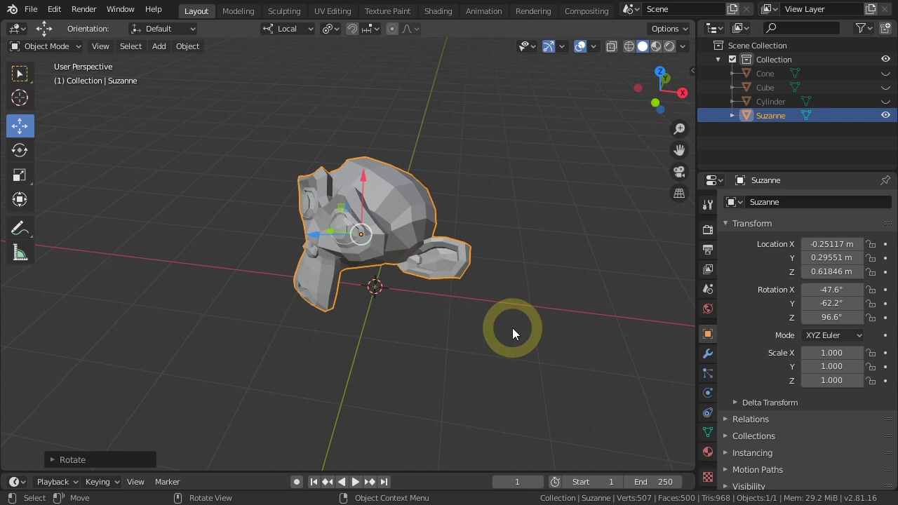
key(alt+r)
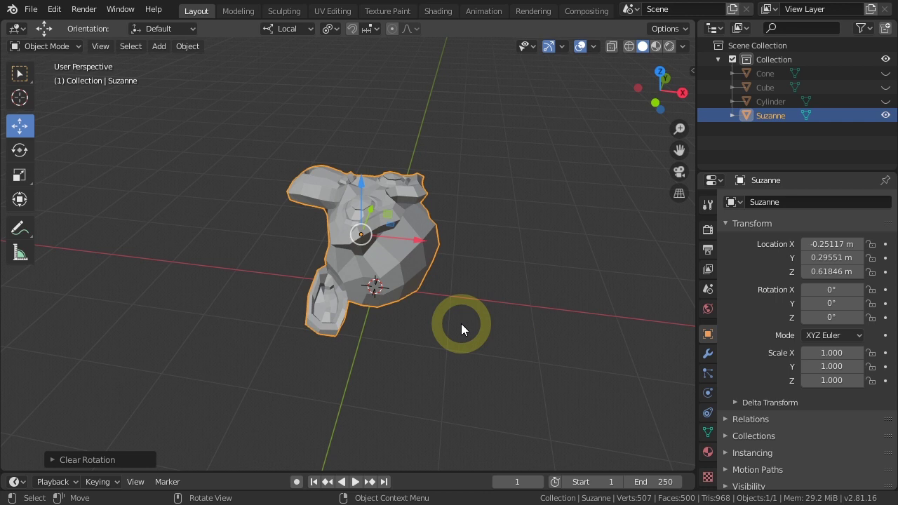
mouse_move(437, 341)
middle_down()
mouse_move(576, 372)
mouse_move(575, 327)
mouse_move(360, 320)
mouse_move(474, 328)
middle_up()
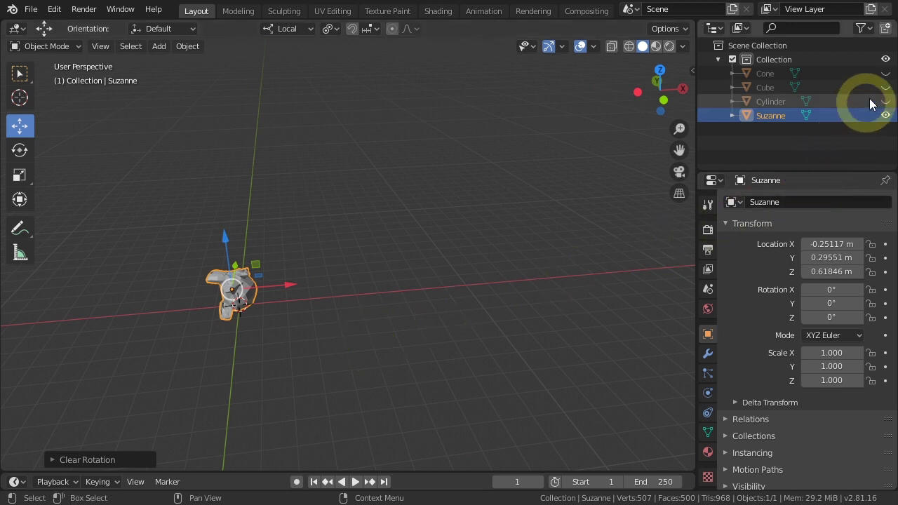
Step: Unhide the Cone, Cube and Cylinder, then select and frame the Cube
drag(885, 73, 887, 103)
click(497, 312)
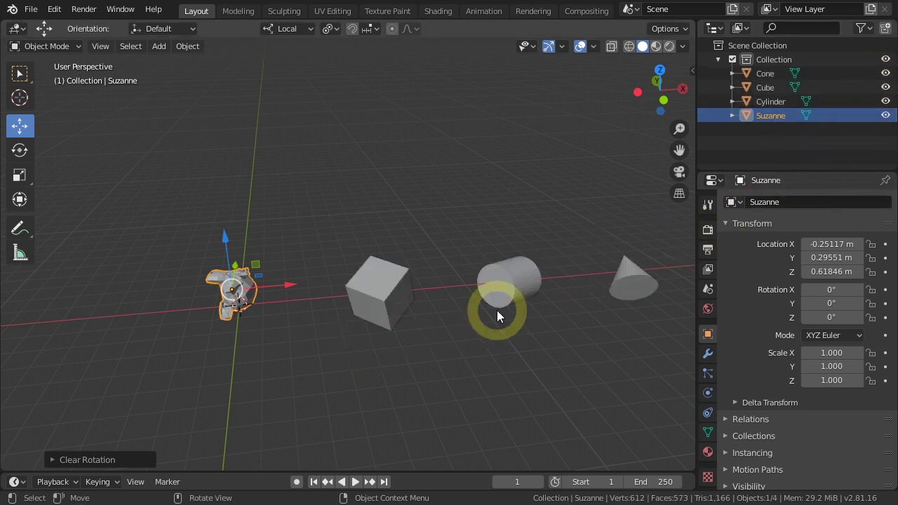
click(385, 309)
key(KP_Decimal)
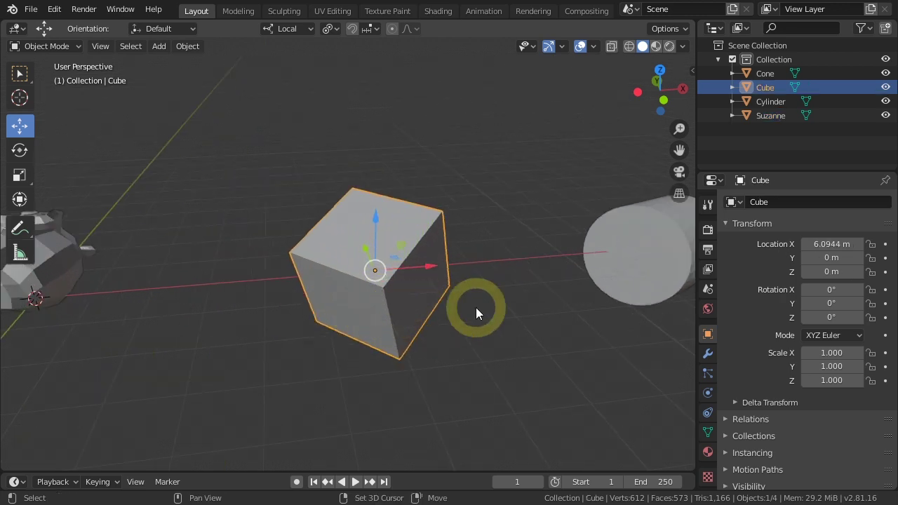
Step: Set snapping to Face with Align Rotation to Target enabled
click(371, 31)
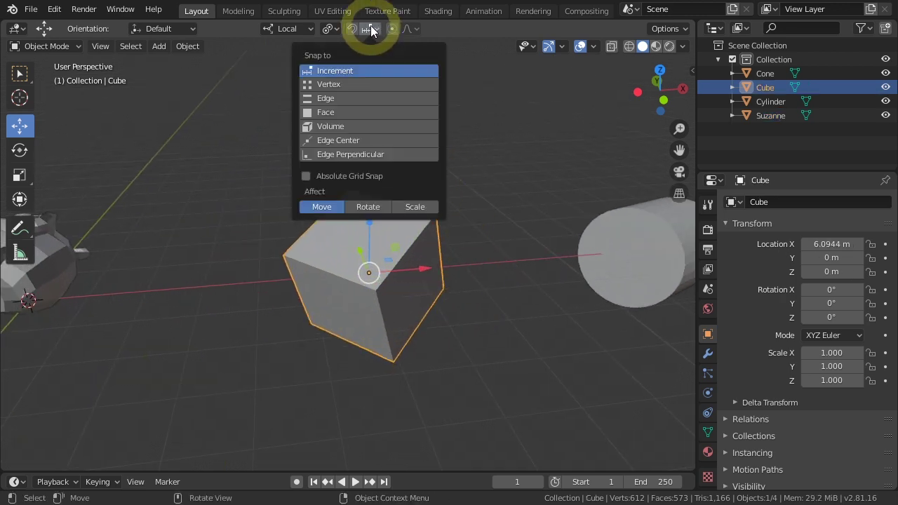
click(337, 114)
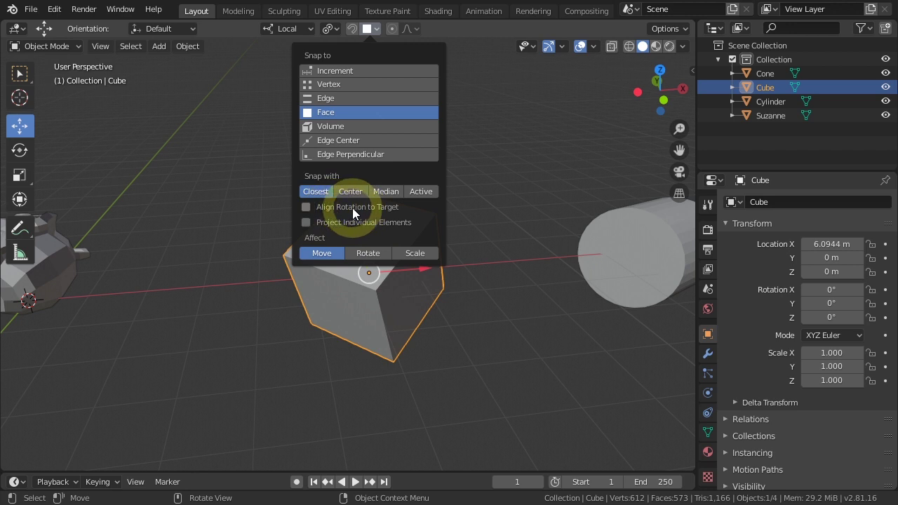
click(306, 207)
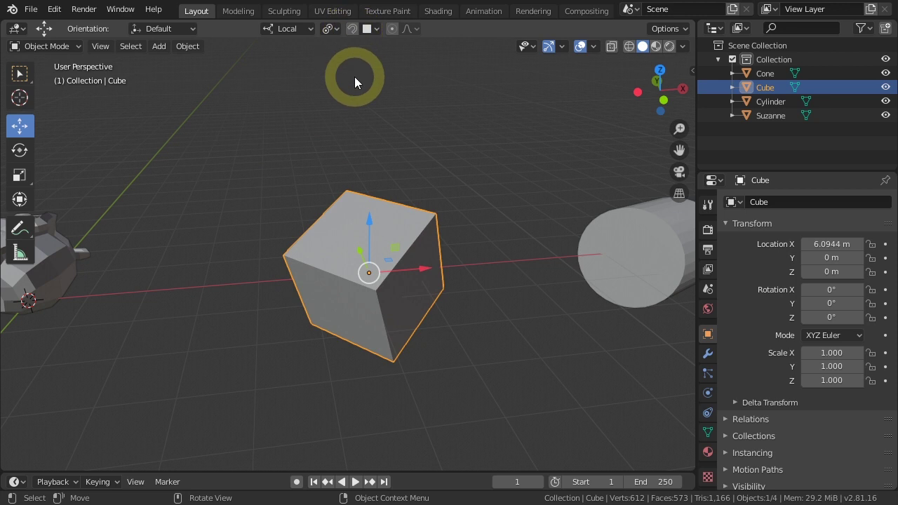
Step: Enable Affect Only Origins in the transform Options
middle_drag(462, 275, 452, 303)
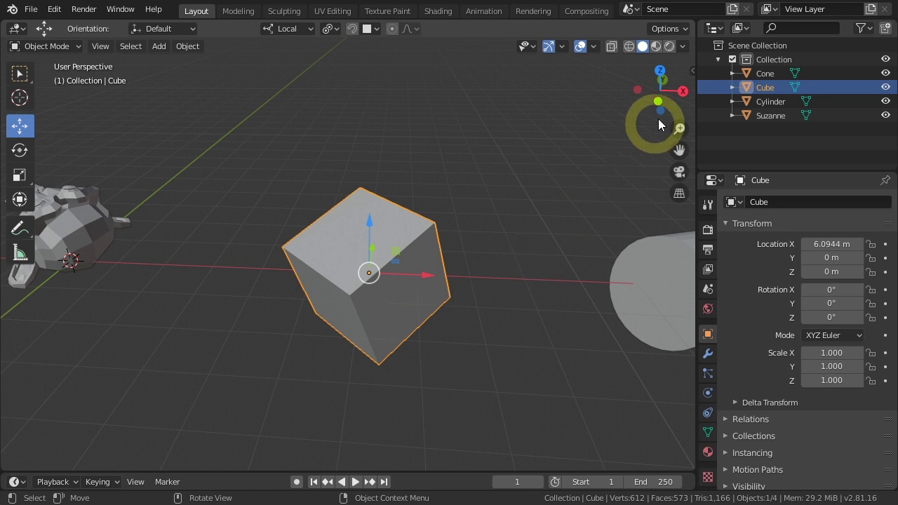
click(684, 29)
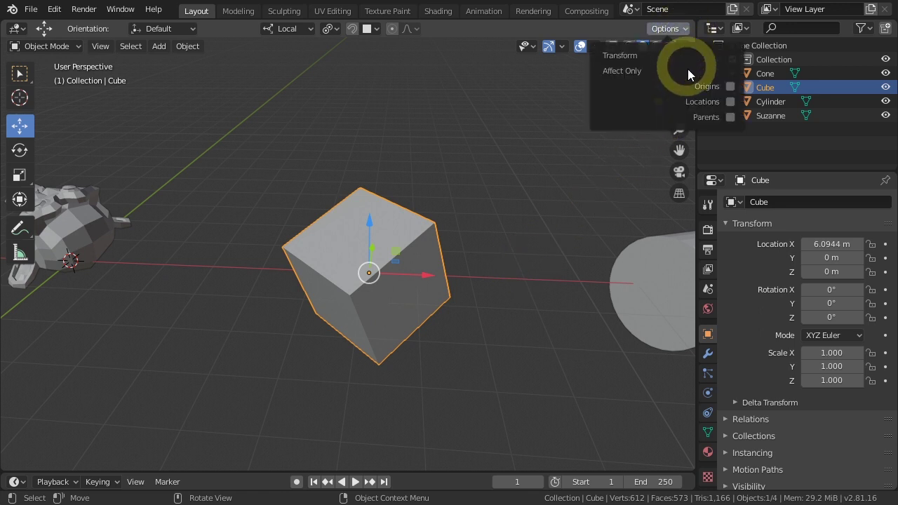
click(729, 88)
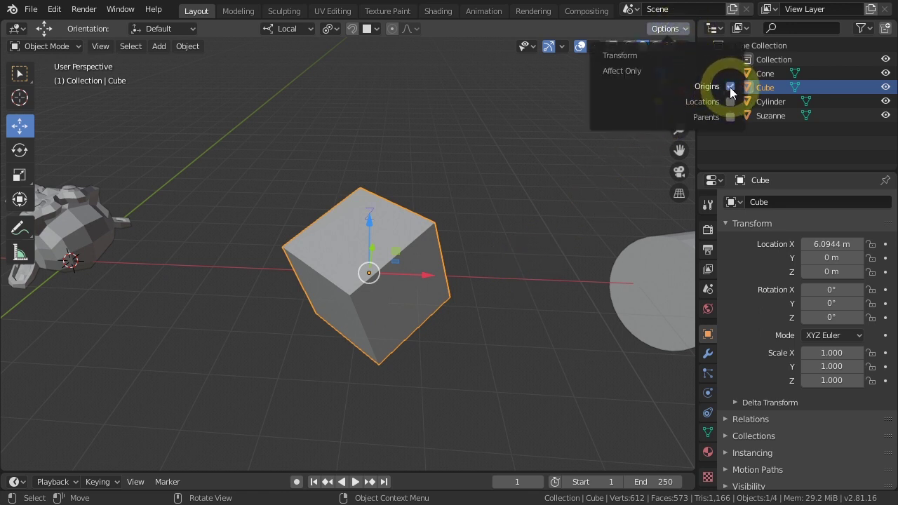
middle_drag(520, 275, 468, 275)
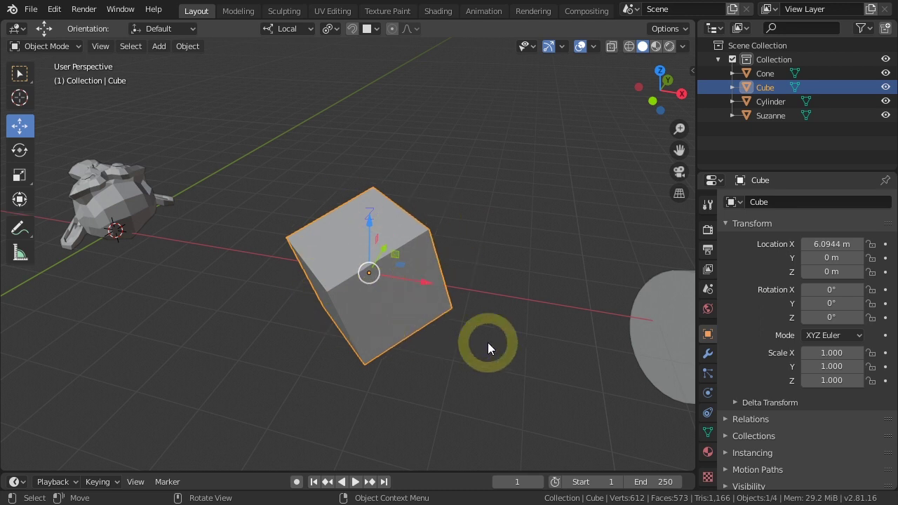
key(ctrl+period)
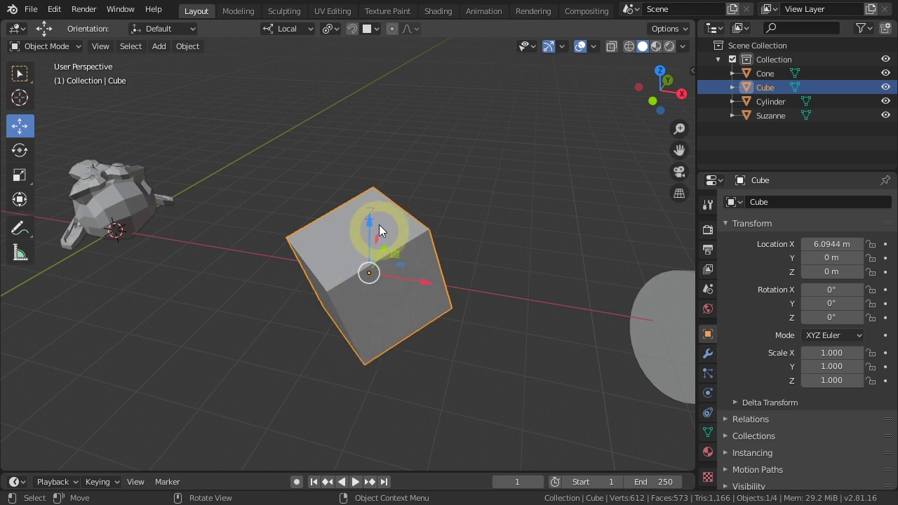
Step: Snap the cube's origin onto a surface with its rotation aligned
mouse_move(490, 278)
middle_down()
mouse_move(413, 287)
mouse_move(519, 261)
mouse_move(497, 261)
middle_up()
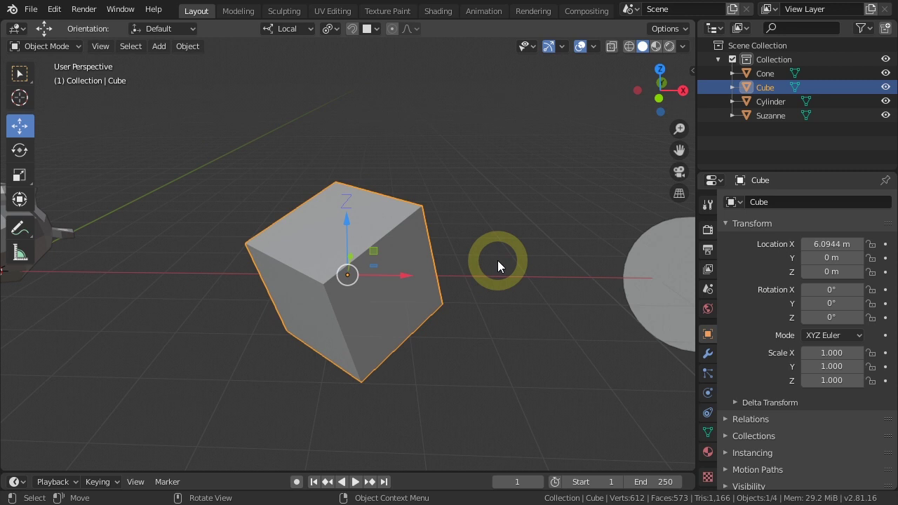
key(g)
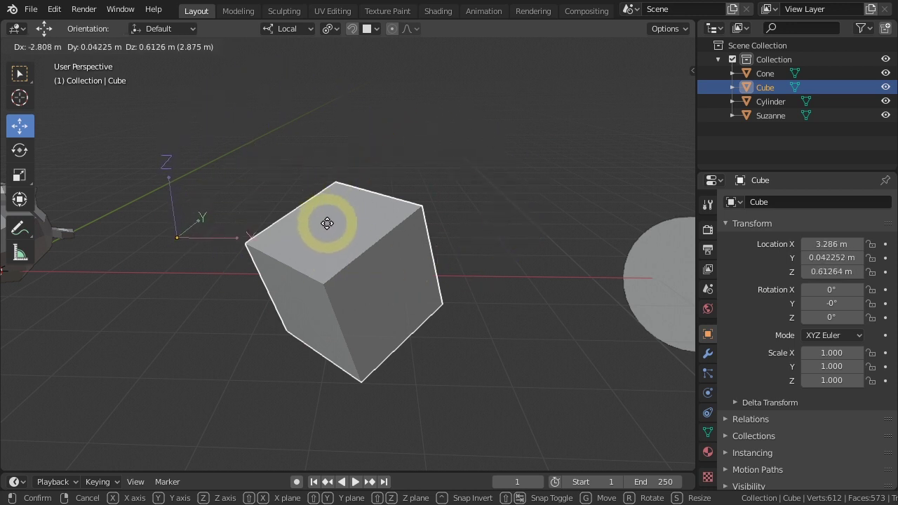
key(ctrl)
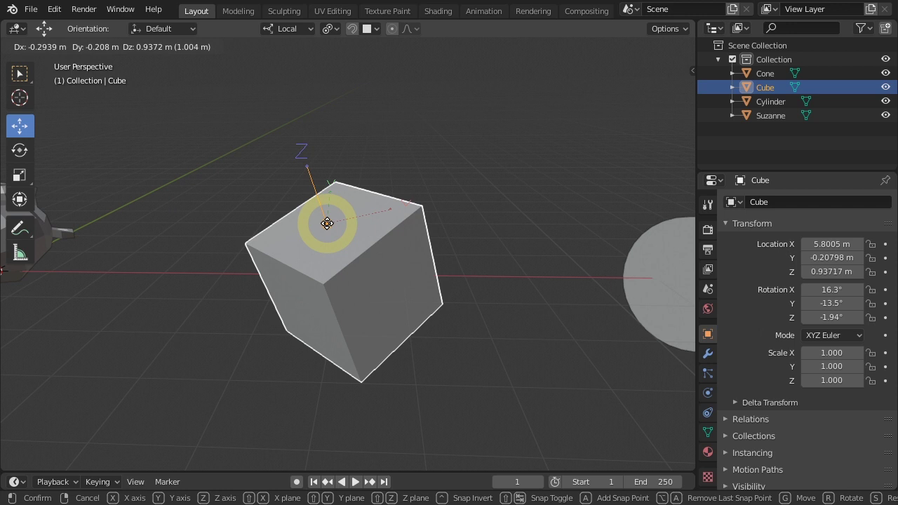
click(327, 223)
Step: Clear the cube's rotation back to 0°
mouse_move(352, 304)
middle_down()
mouse_move(387, 315)
mouse_move(298, 135)
middle_up()
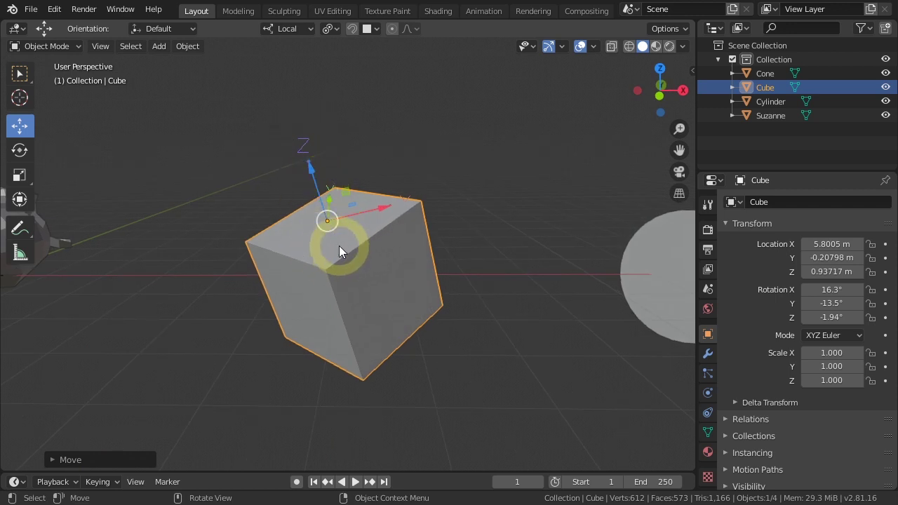
mouse_move(391, 291)
middle_down()
mouse_move(351, 295)
mouse_move(390, 293)
middle_up()
key(alt+r)
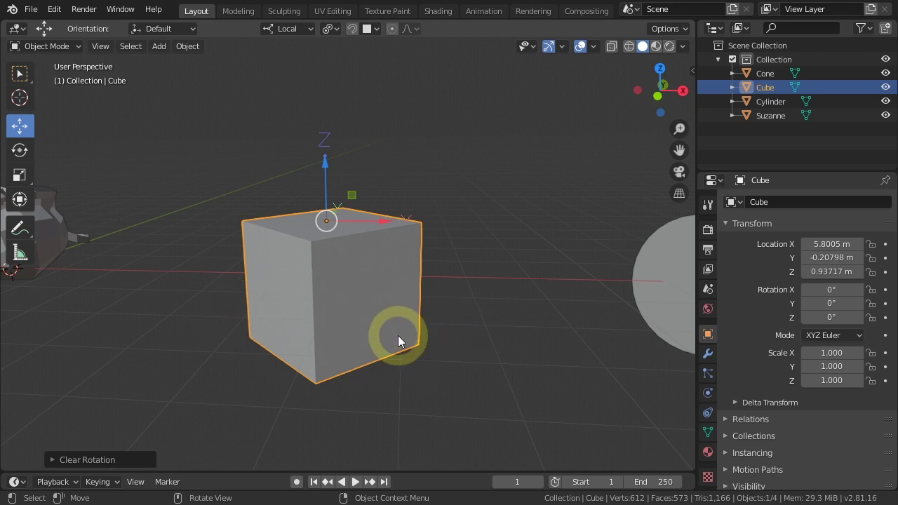
mouse_move(397, 335)
middle_down()
mouse_move(483, 342)
mouse_move(411, 350)
mouse_move(477, 344)
middle_up()
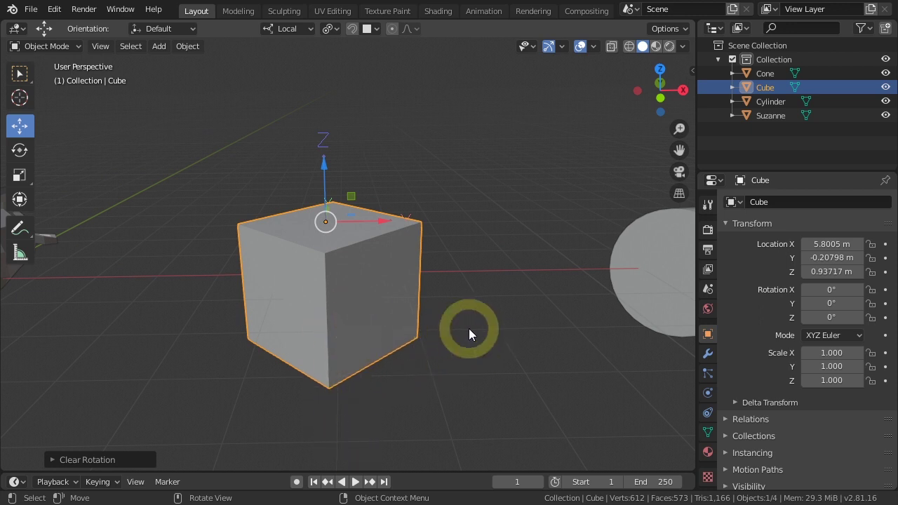
middle_drag(410, 310, 412, 326)
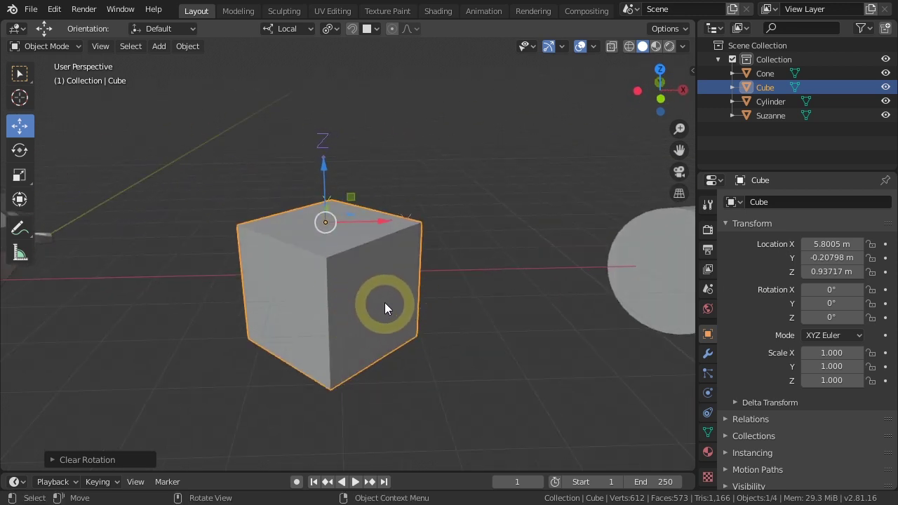
Step: Snap the cube's origin onto its side face, rotating it to 90°, 44.2°, 44.2°
key(g)
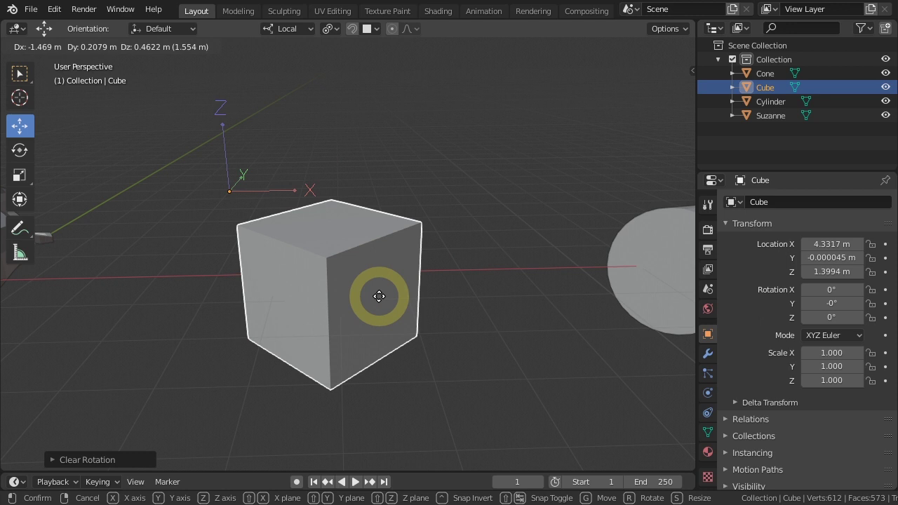
key(ctrl)
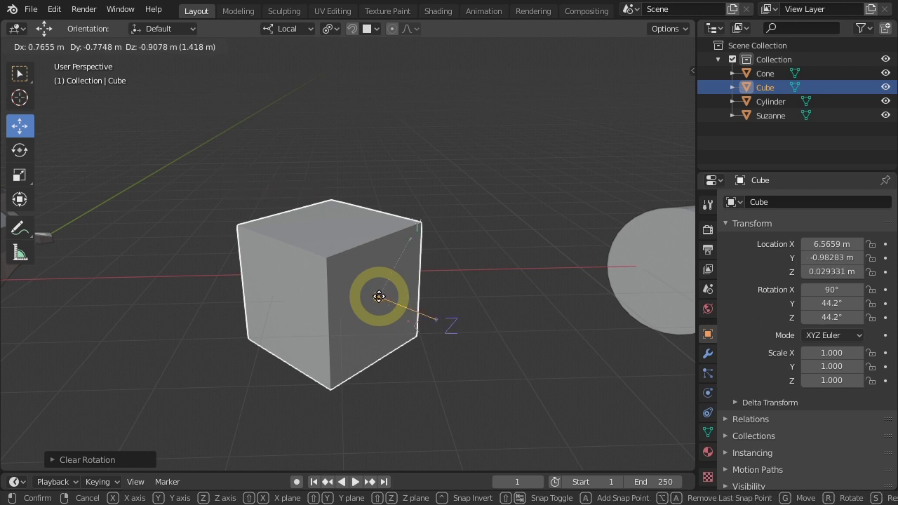
click(379, 297)
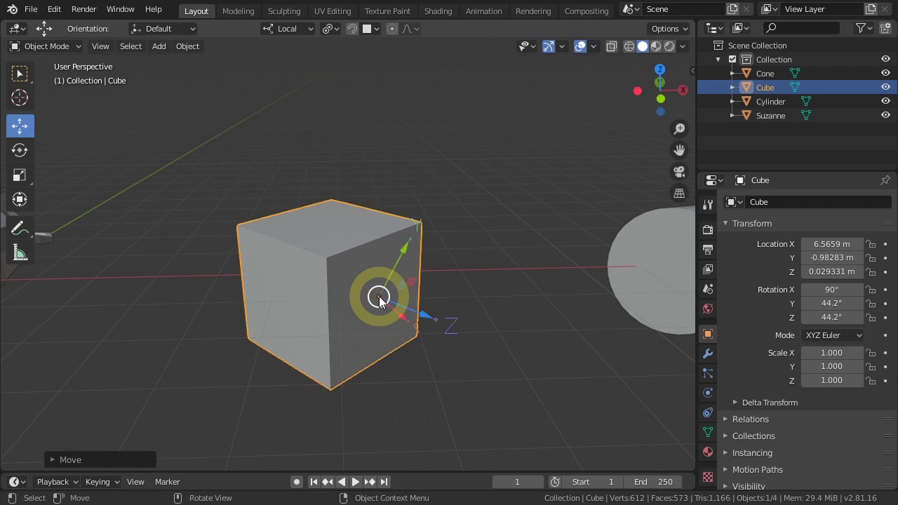
Step: Set the cube's Z rotation to 0° so it reads 90°, 44.2°, 0°
key(n)
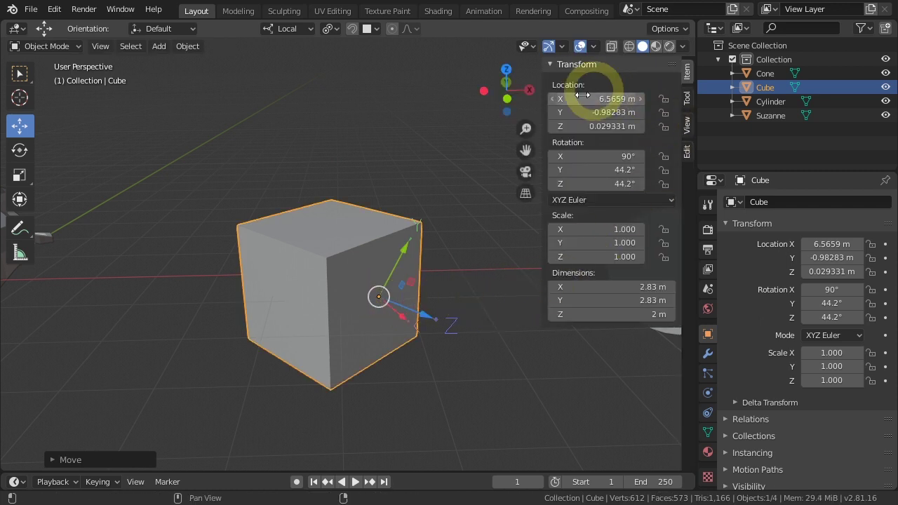
key(n)
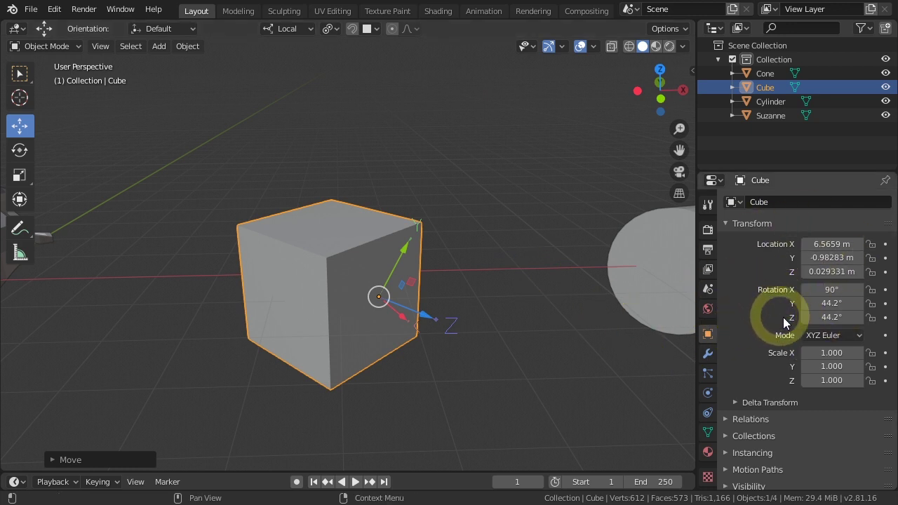
click(826, 317)
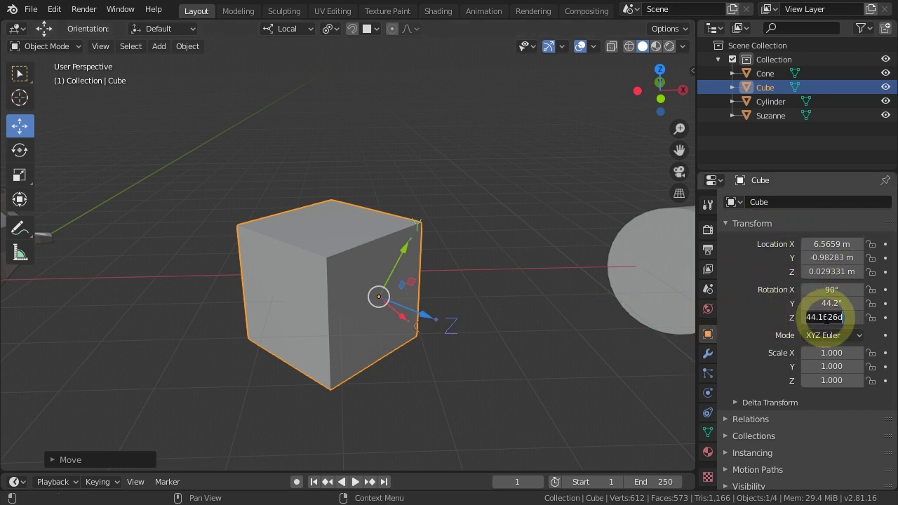
key(Return)
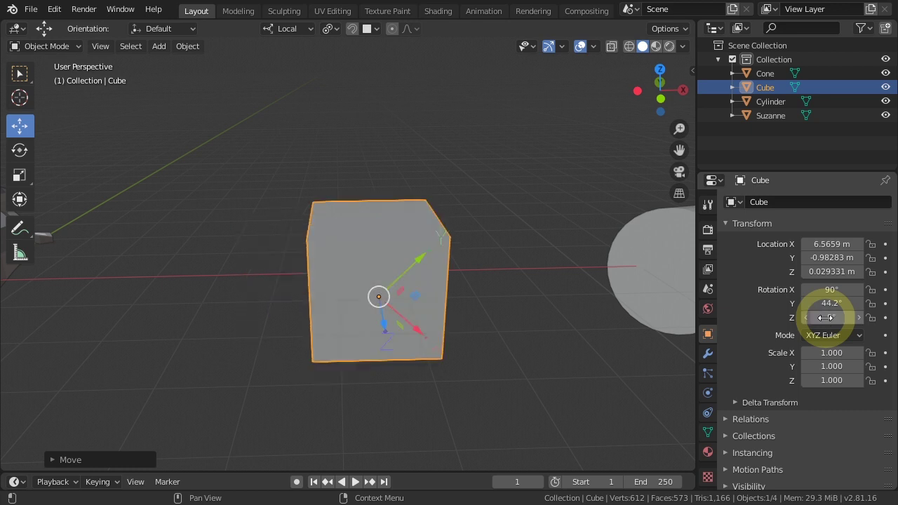
mouse_move(538, 335)
middle_down()
mouse_move(315, 347)
mouse_move(536, 332)
mouse_move(501, 332)
middle_up()
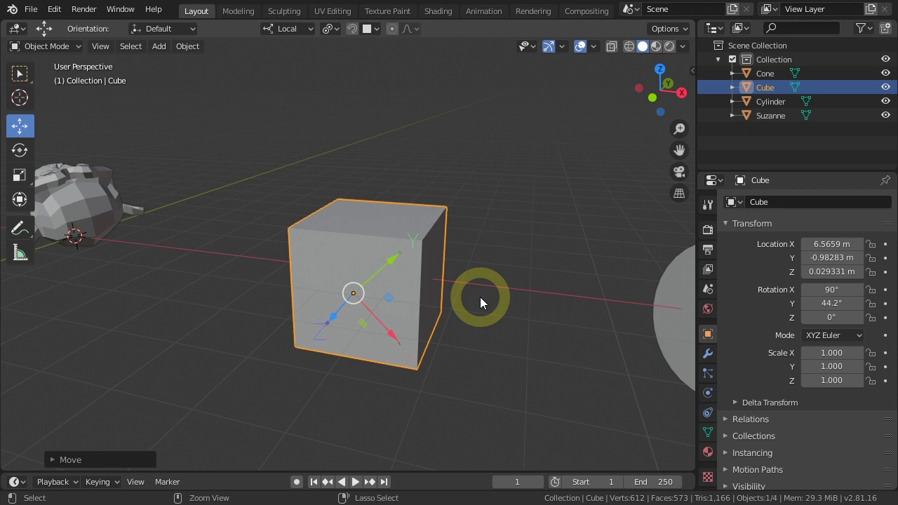
Step: Apply the cube's rotation so every axis reads 0°
key(ctrl+a)
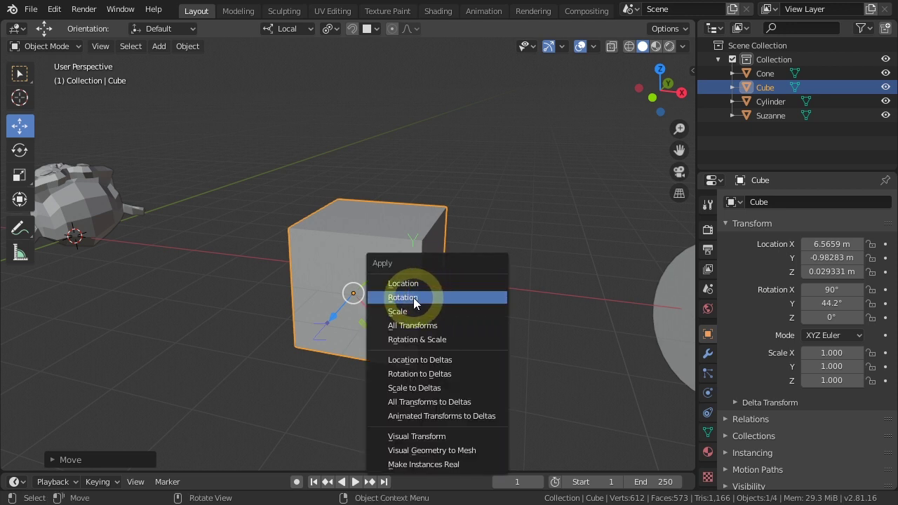
click(413, 297)
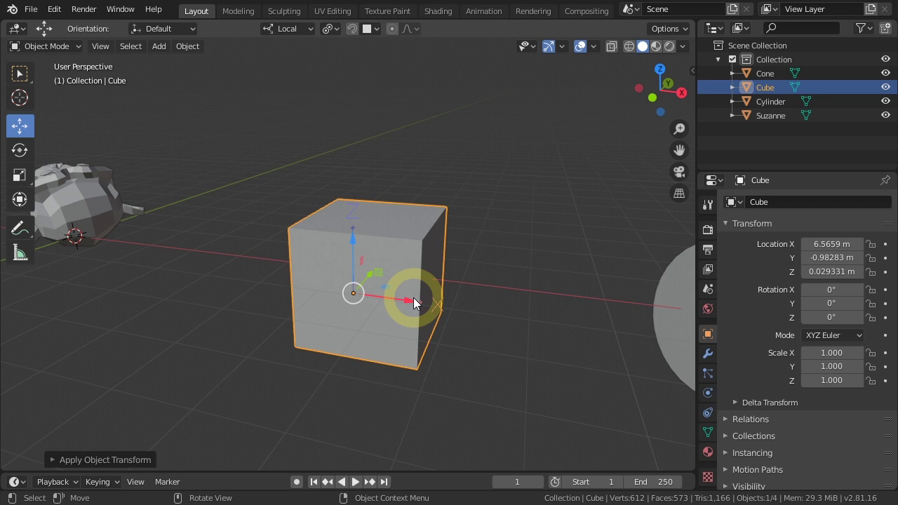
click(191, 48)
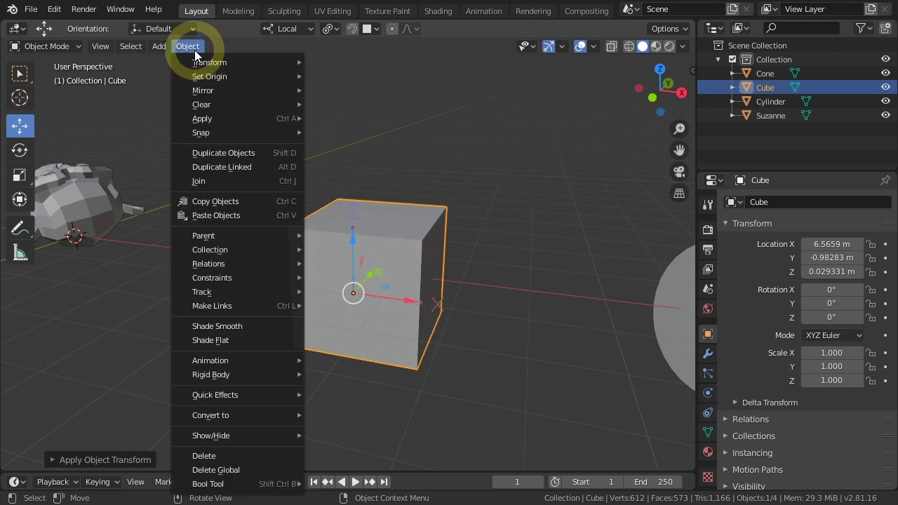
mouse_move(202, 118)
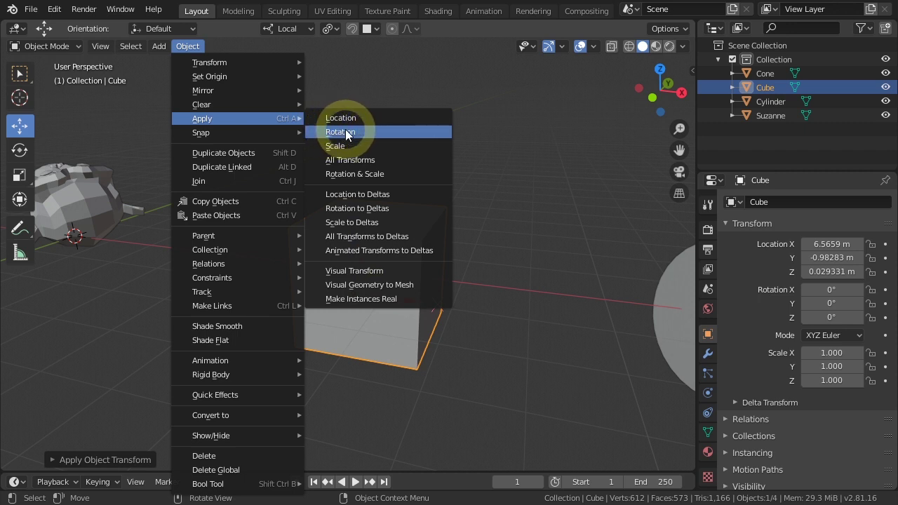
click(370, 134)
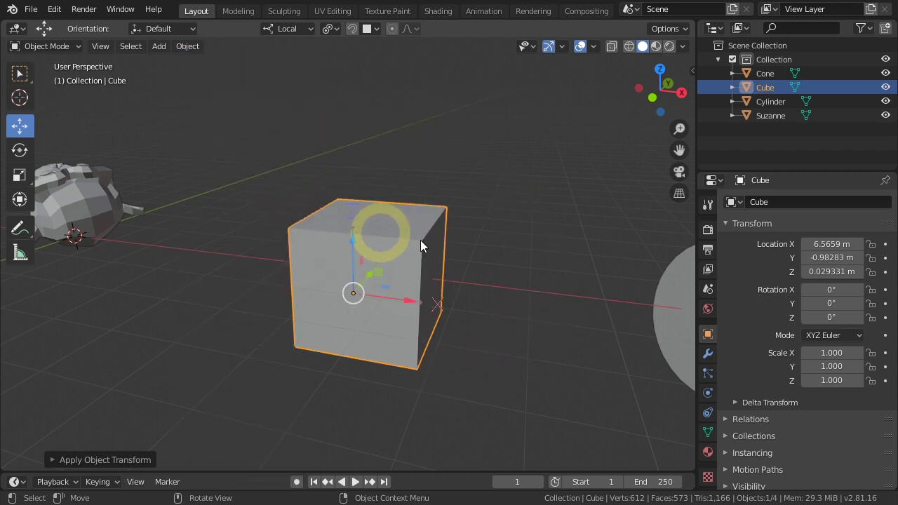
Step: Set the cube's origin to its geometry centre
mouse_move(417, 292)
middle_down()
mouse_move(388, 362)
mouse_move(533, 375)
mouse_move(454, 357)
middle_up()
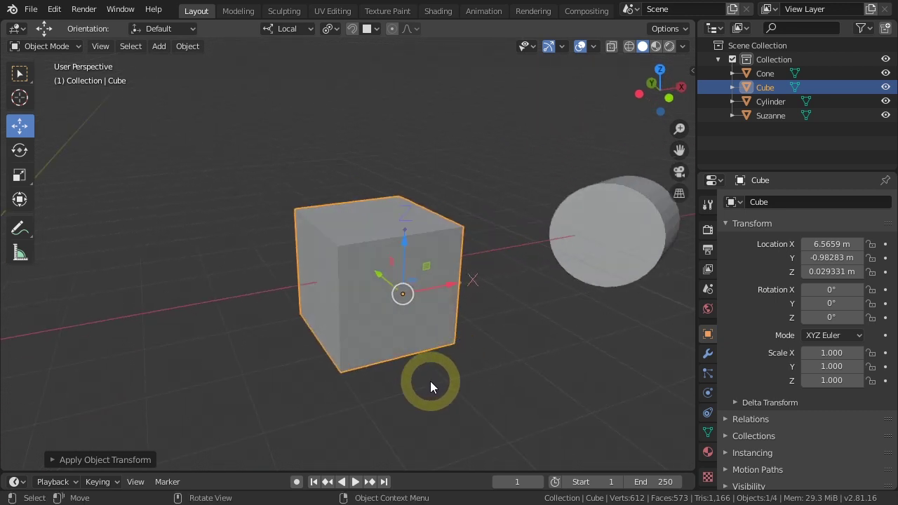
click(191, 47)
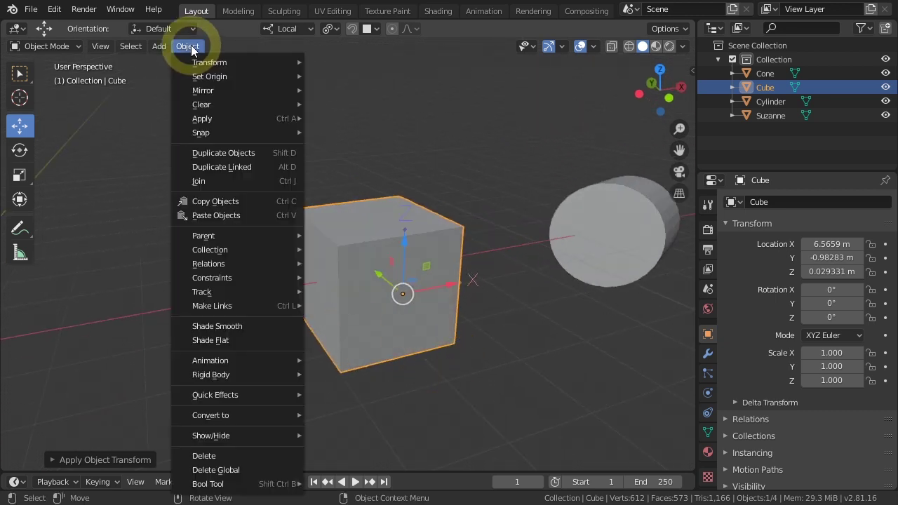
mouse_move(209, 77)
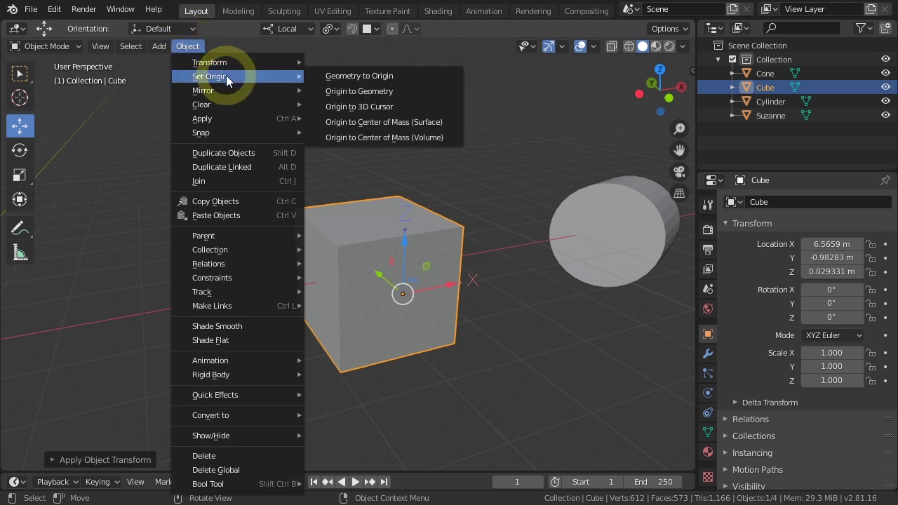
click(349, 90)
mouse_move(389, 277)
middle_down()
mouse_move(546, 338)
mouse_move(352, 341)
middle_up()
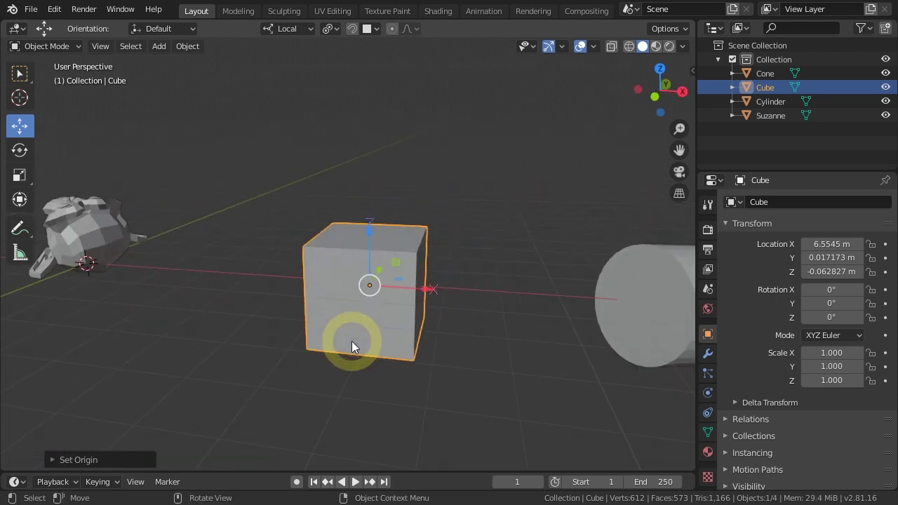
Step: Hide the cube, select the Cylinder and frame its end face in view
click(885, 87)
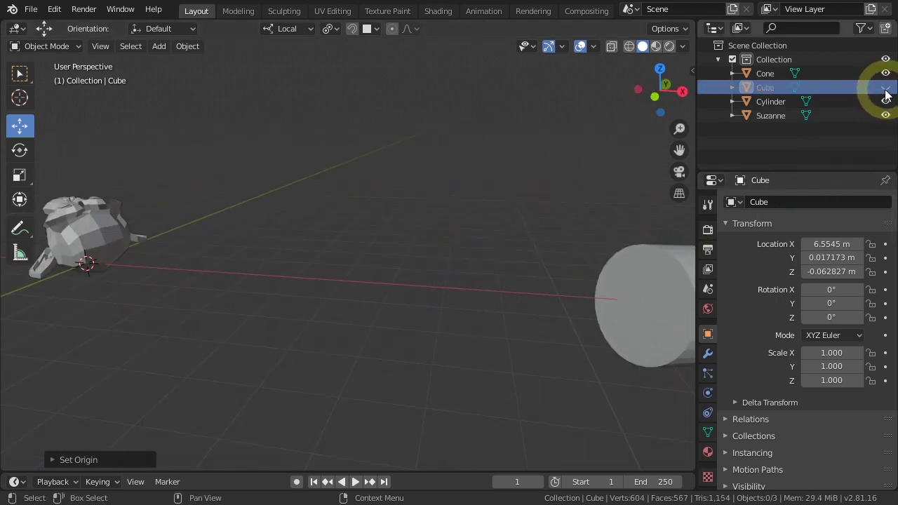
click(769, 103)
shift+middle_drag(595, 285, 367, 331)
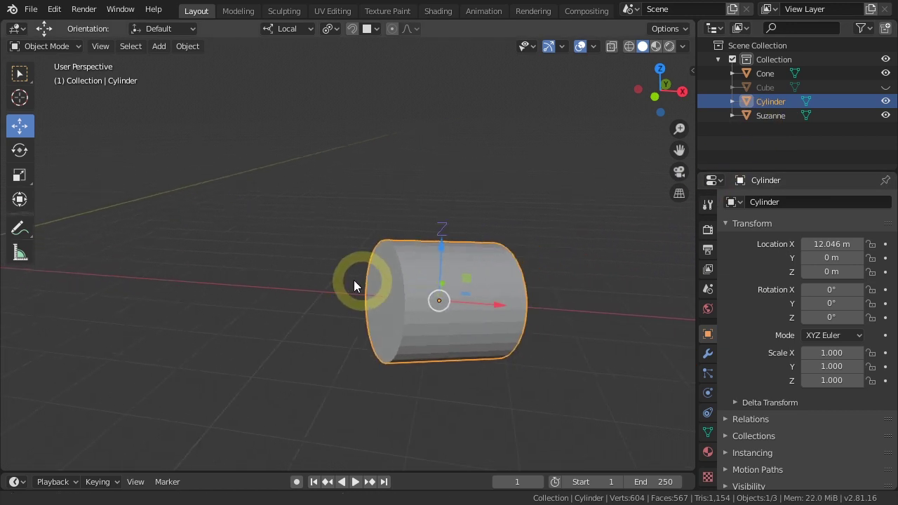
scroll(367, 331, up, 1)
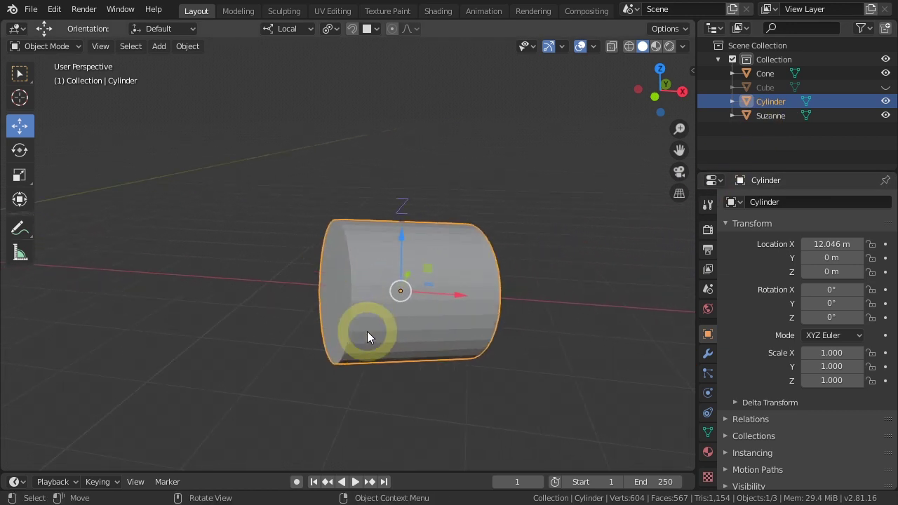
mouse_move(367, 333)
middle_down()
mouse_move(384, 345)
mouse_move(507, 357)
middle_up()
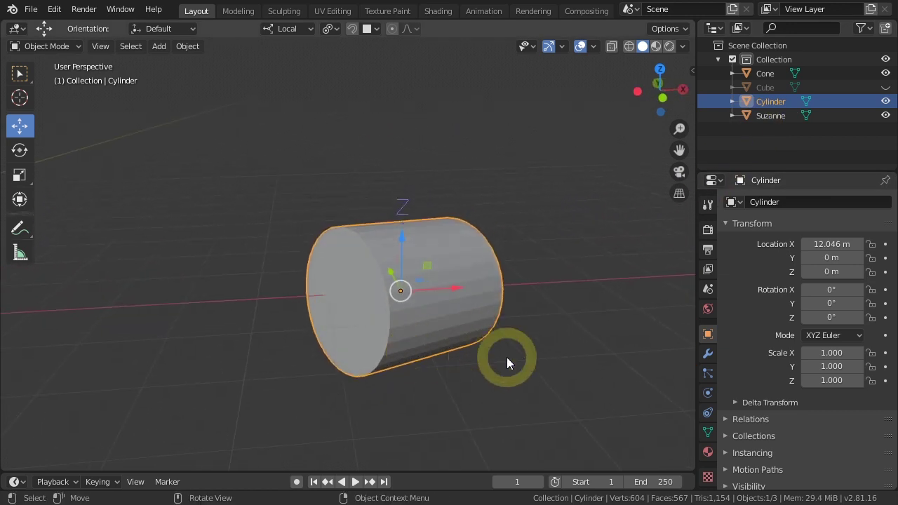
Step: Snap-move the cylinder onto a surface with aligned rotation, then clear its rotation
key(g)
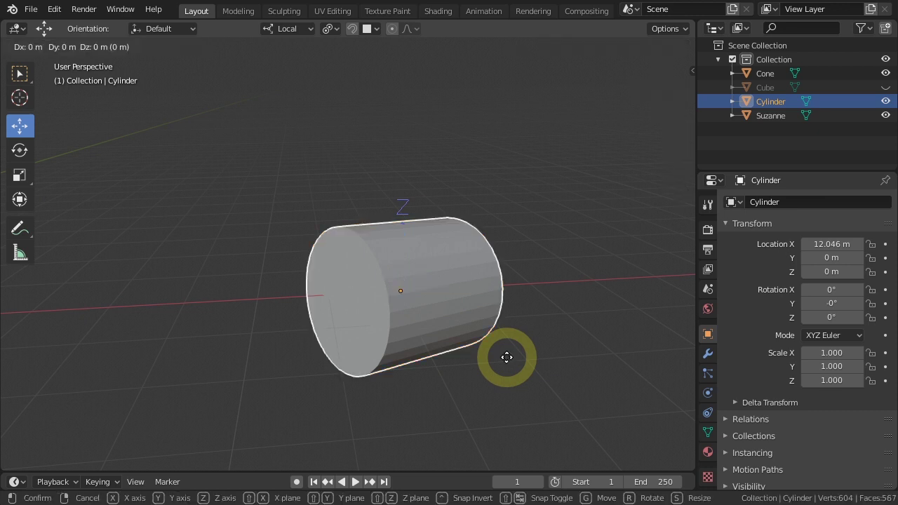
key(ctrl)
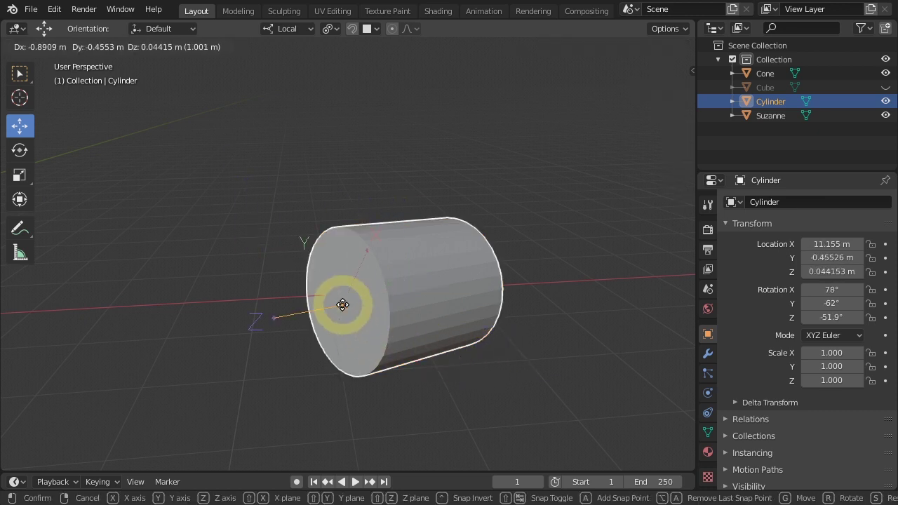
click(342, 305)
key(alt+r)
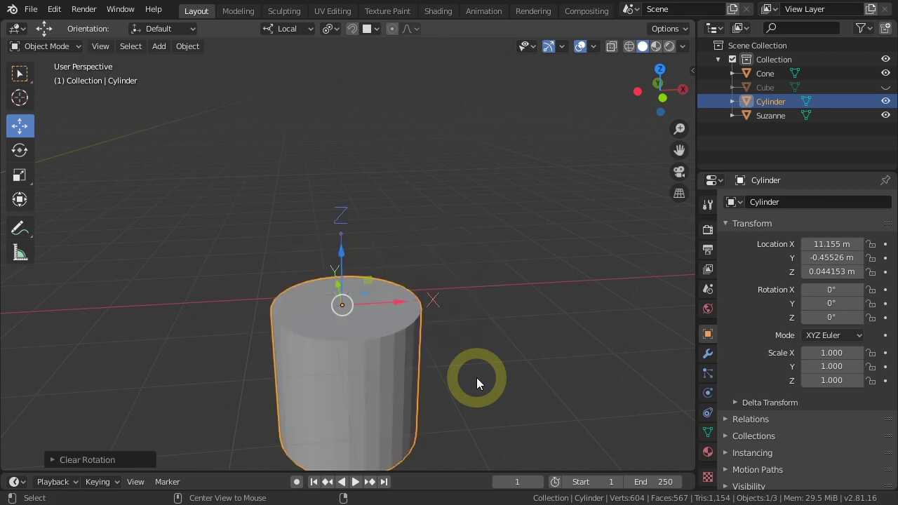
Step: Snap the cylinder again onto its side, ending at rotation 90°, 0.868°, 0°
middle_drag(468, 397, 516, 312)
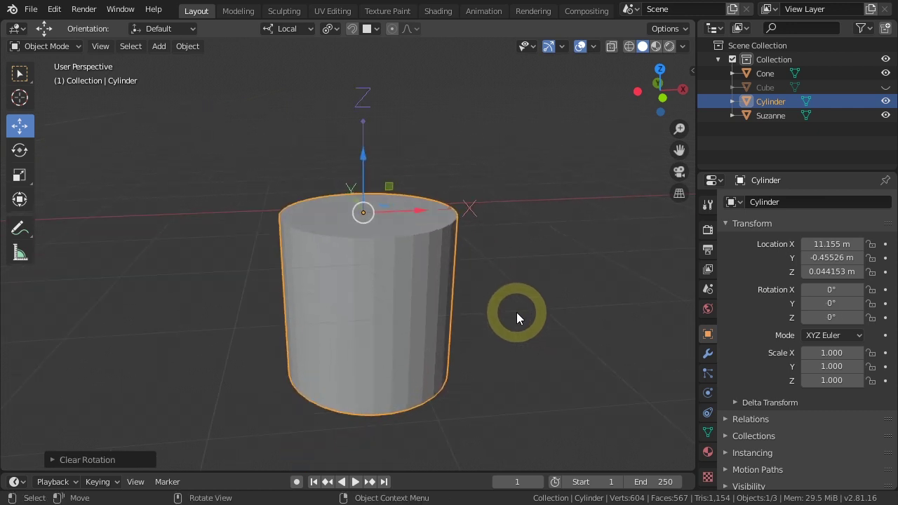
key(g)
key(ctrl)
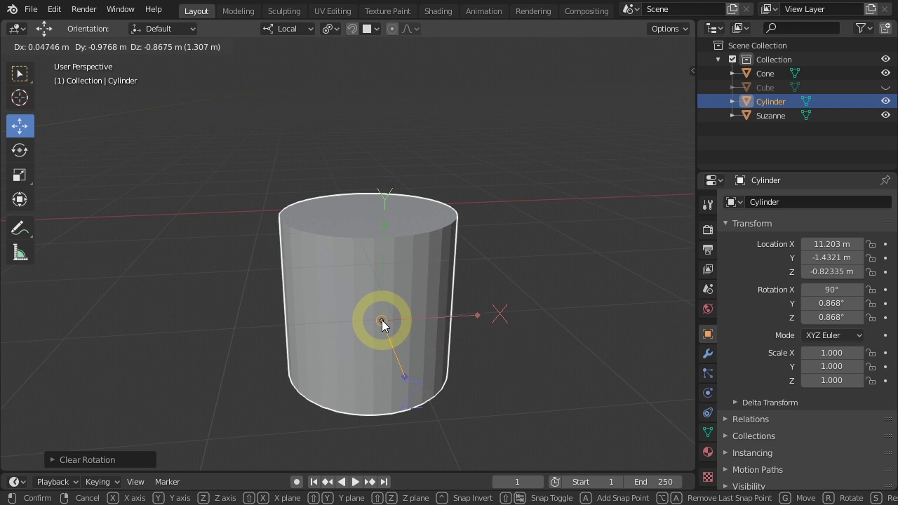
click(382, 321)
click(832, 317)
text(0)
key(Return)
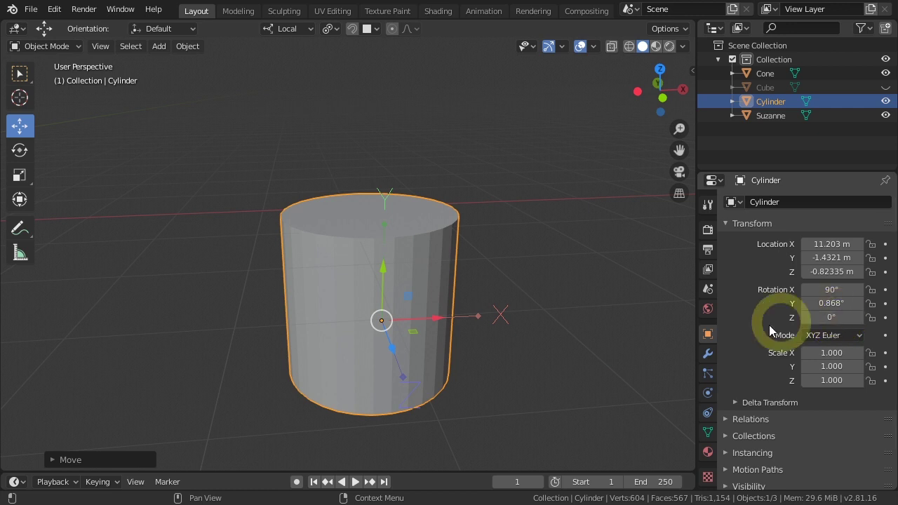
Step: Set the cylinder's origin to geometry, apply its rotation to 0°, and view it from the top
click(187, 46)
mouse_move(210, 76)
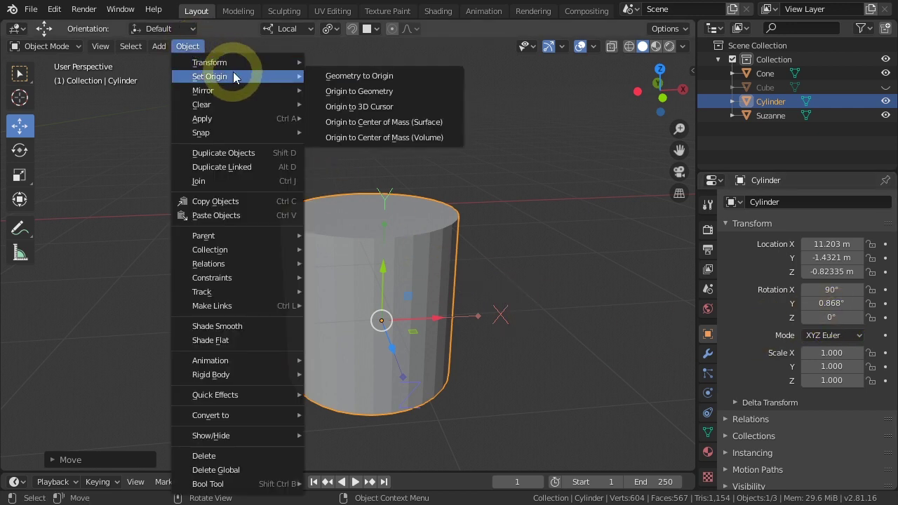
click(340, 88)
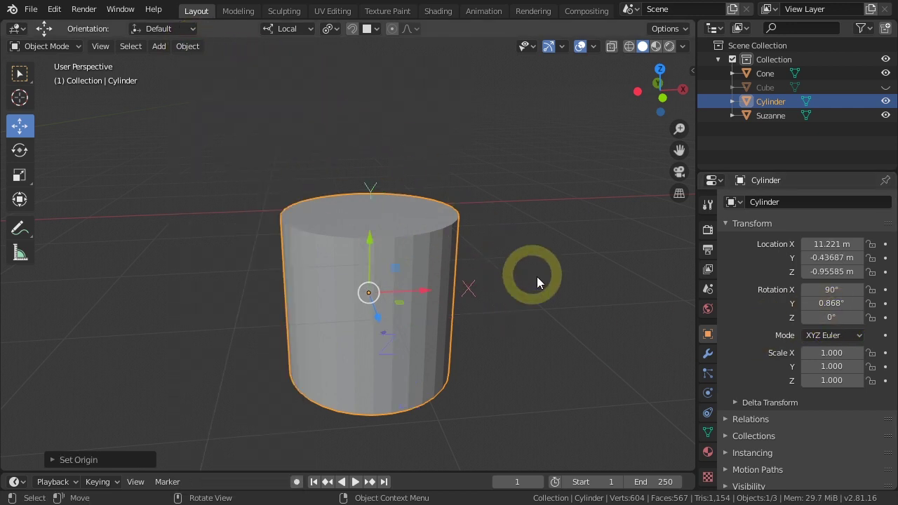
key(ctrl+a)
click(503, 277)
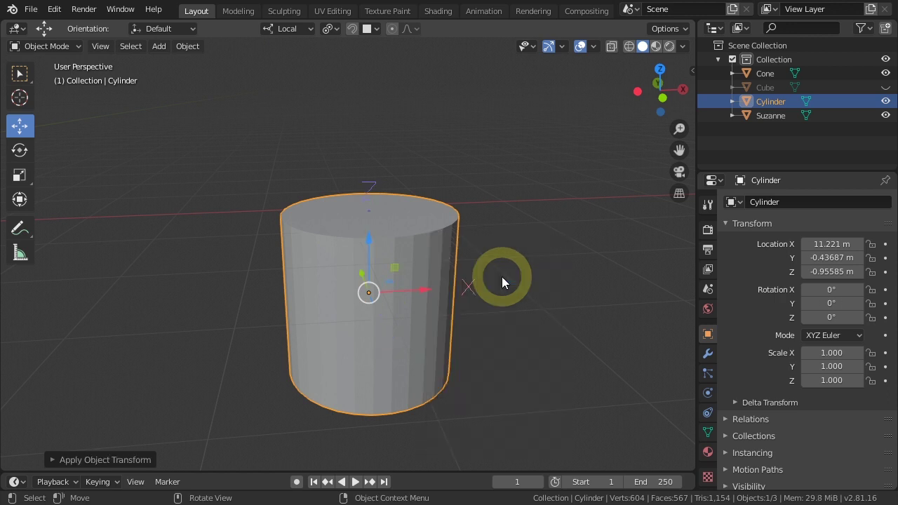
mouse_move(458, 346)
middle_down()
mouse_move(319, 356)
mouse_move(446, 372)
middle_up()
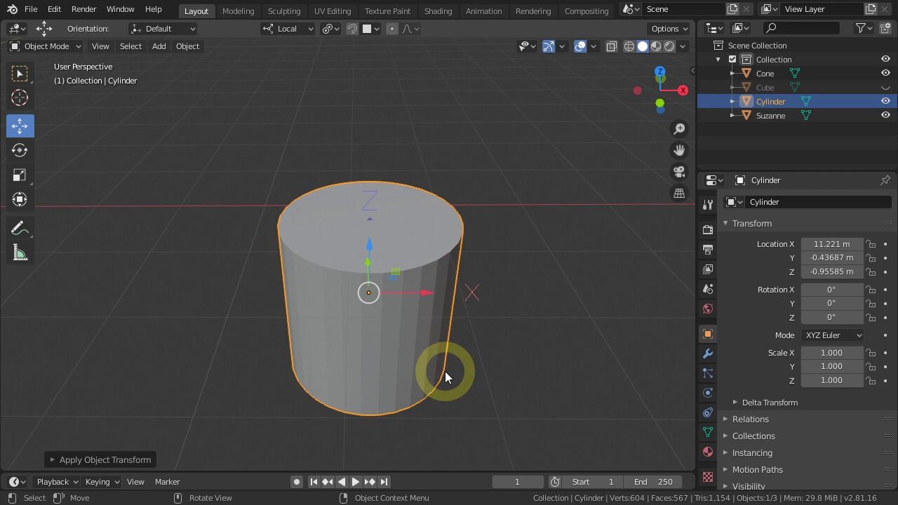
key(KP_7)
scroll(377, 405, up, 1)
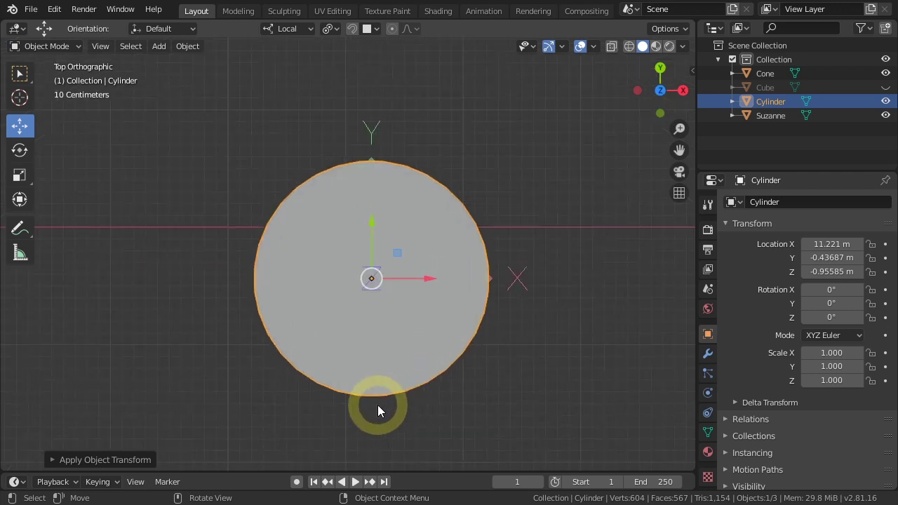
scroll(377, 405, up, 2)
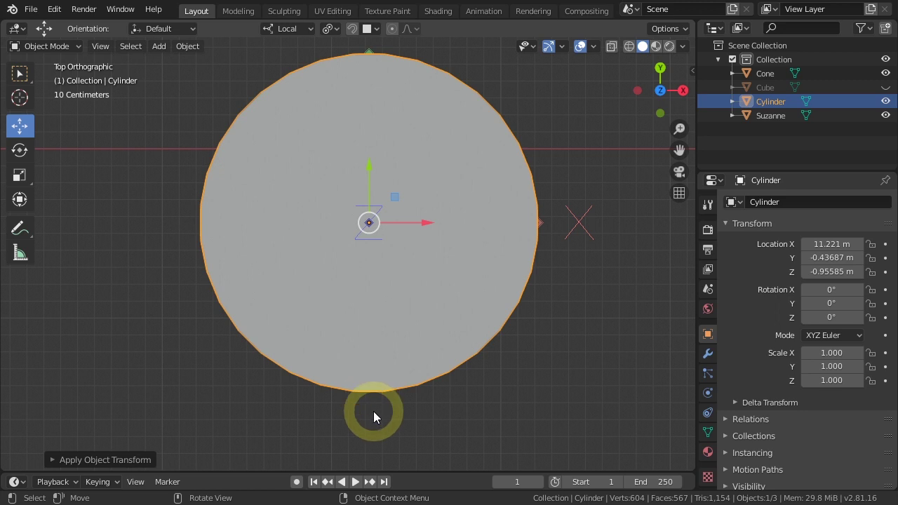
Step: In wireframe, set the cylinder's Z rotation to 360/64 (5.63°)
key(shift+z)
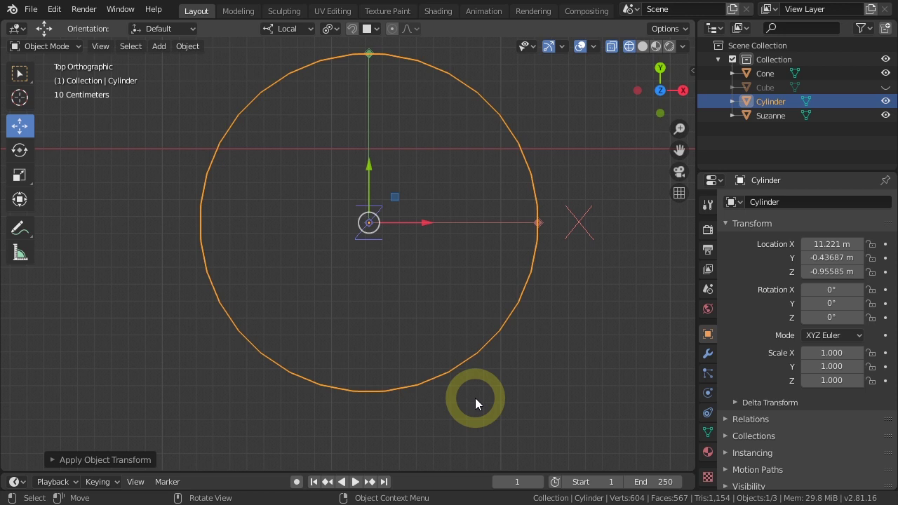
click(829, 318)
text(360)
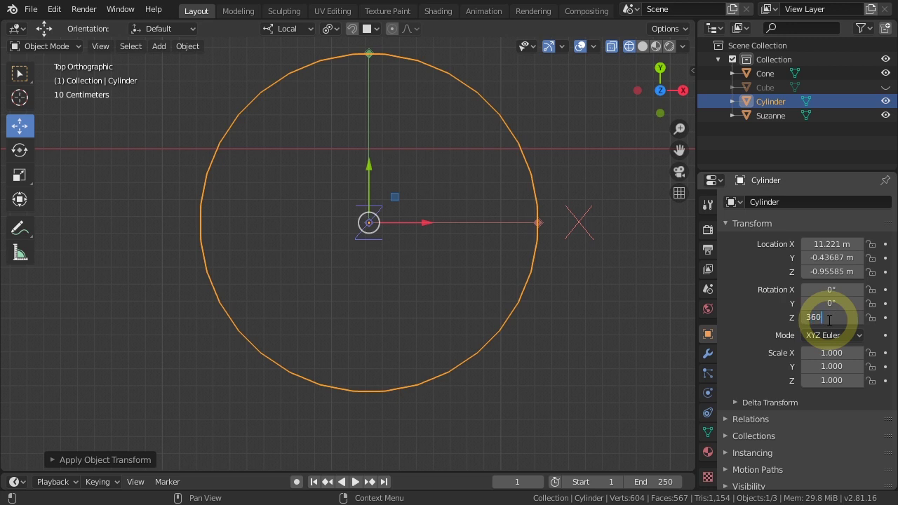
text(/64)
key(Return)
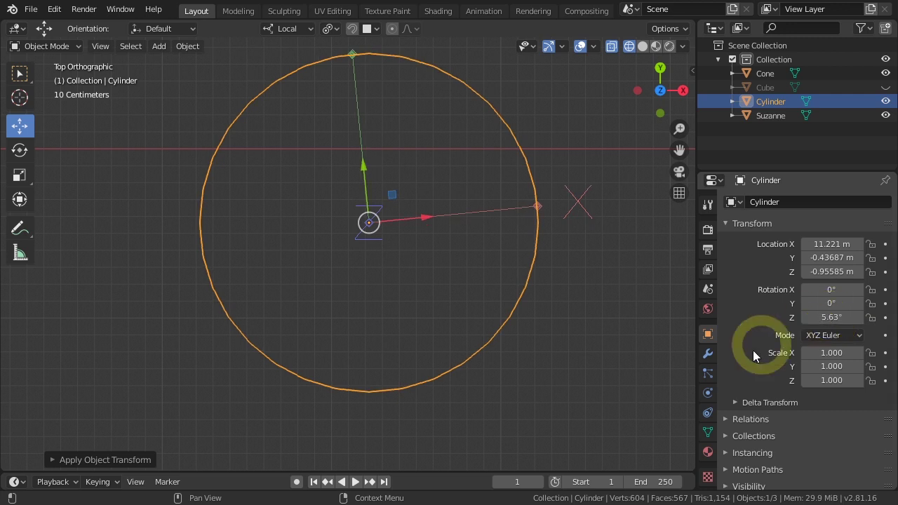
scroll(359, 432, up, 3)
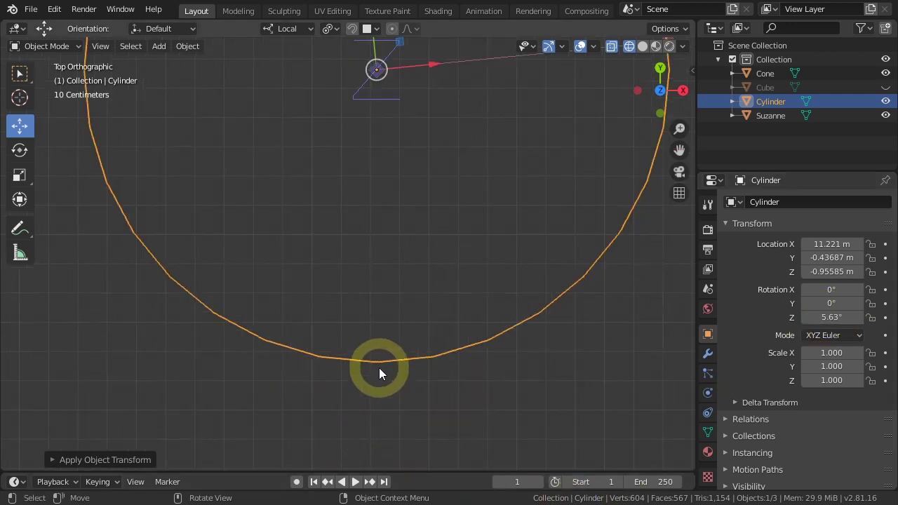
scroll(397, 399, down, 3)
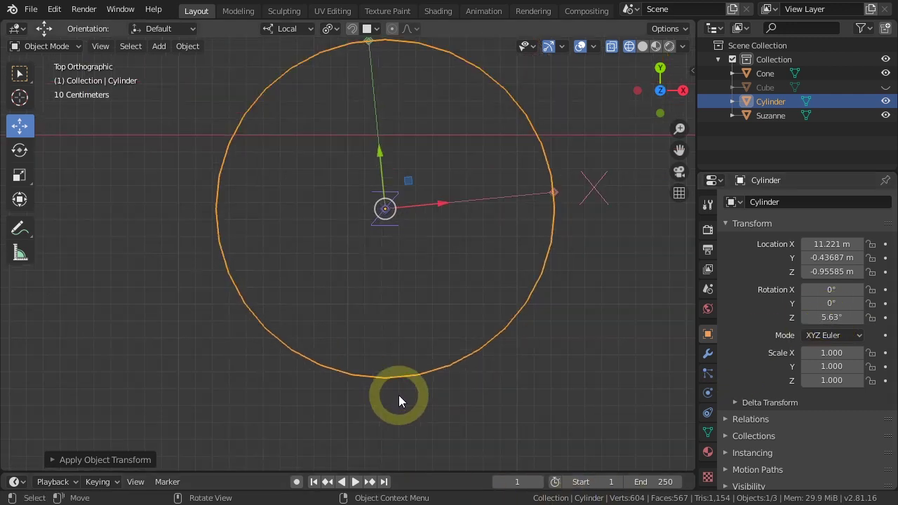
Step: Apply the cylinder's rotation so it reads 0°, then return to solid shading
key(ctrl+a)
click(440, 307)
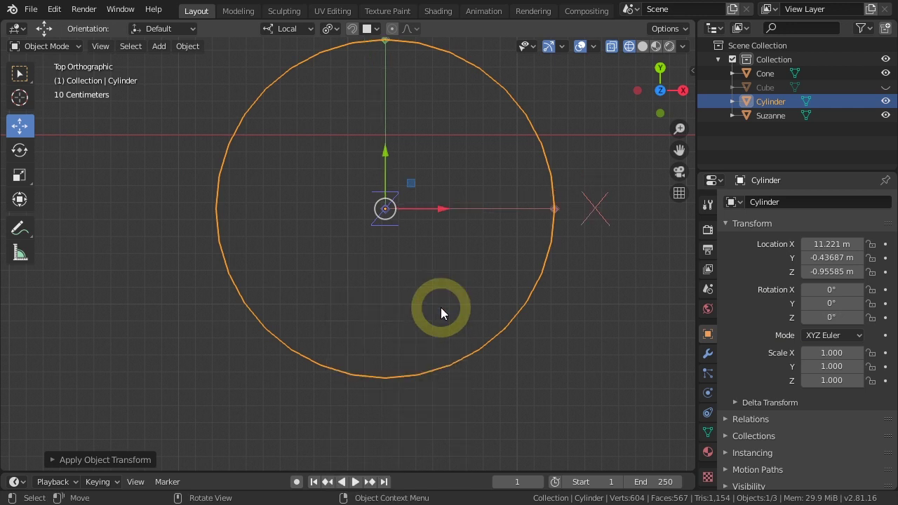
key(shift+z)
middle_drag(441, 372, 441, 290)
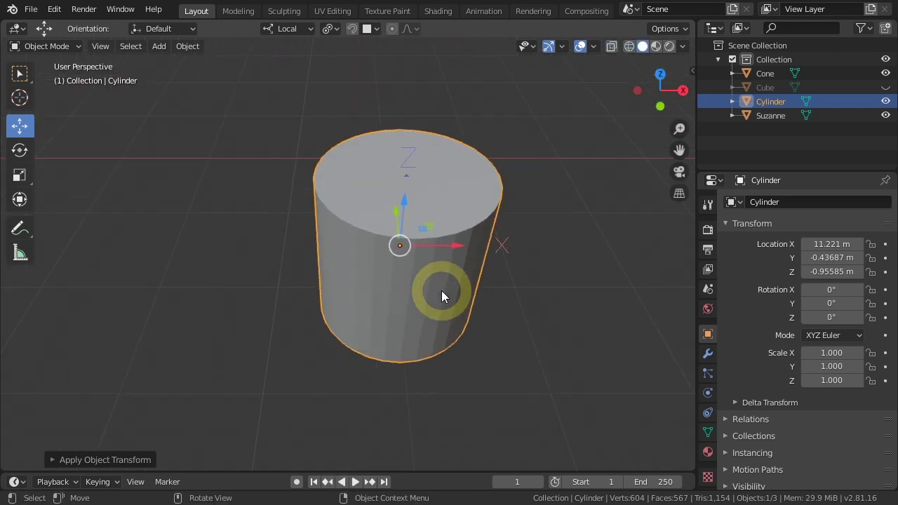
scroll(441, 291, down, 2)
scroll(450, 285, up, 3)
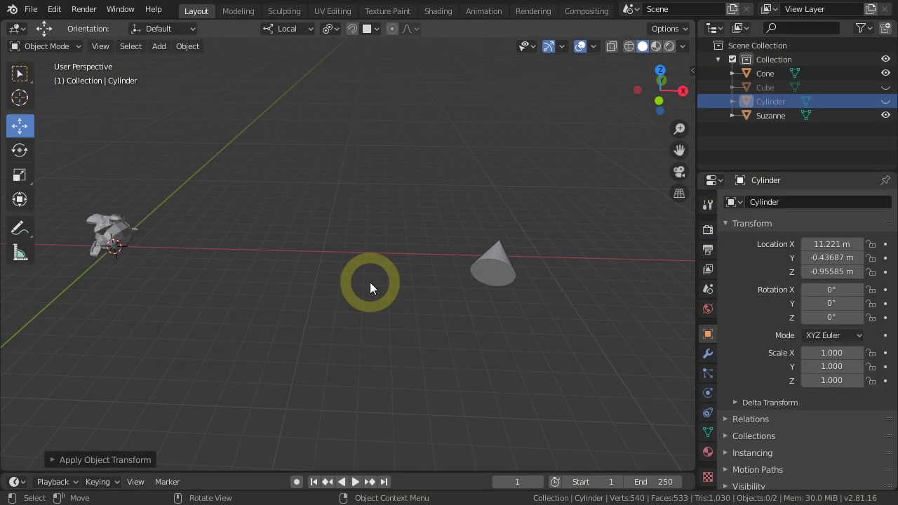
Step: Select the tilted cone and frame it in the viewport
click(494, 281)
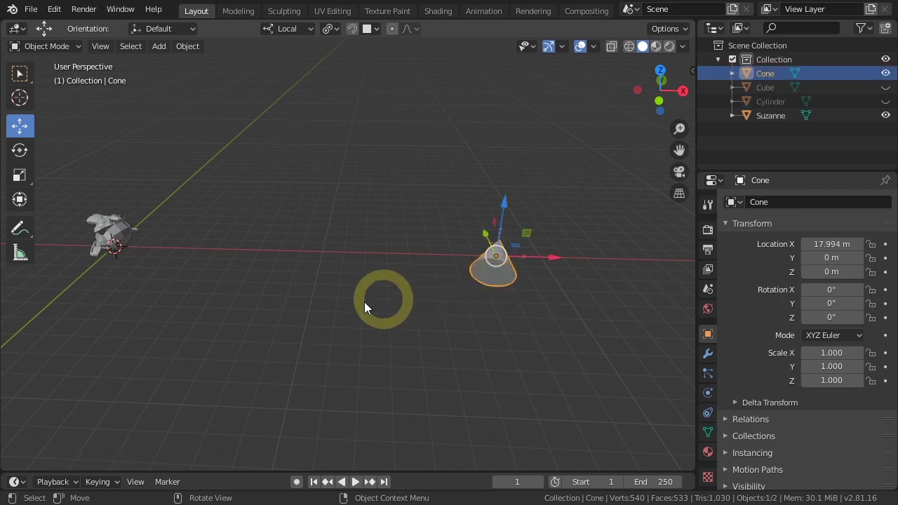
click(105, 244)
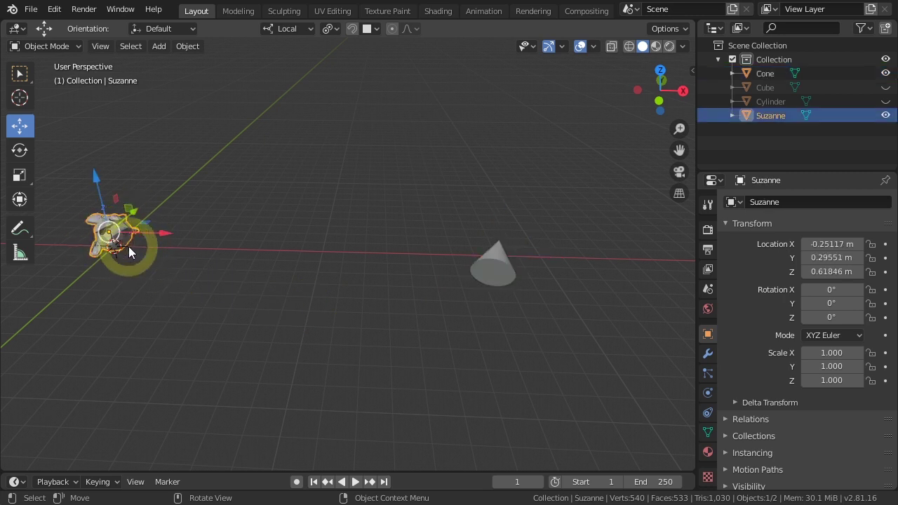
click(495, 276)
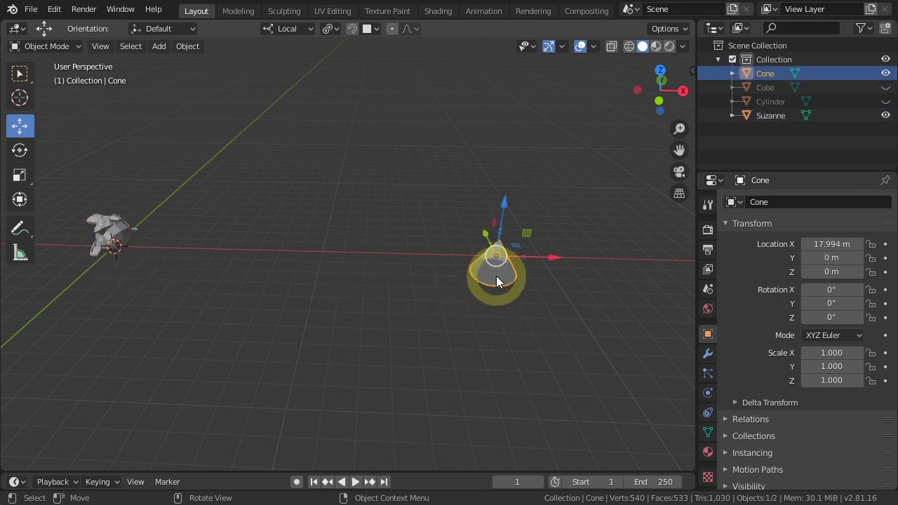
key(KP_Decimal)
mouse_move(496, 276)
middle_down()
mouse_move(502, 281)
mouse_move(484, 313)
mouse_move(347, 315)
mouse_move(446, 258)
mouse_move(487, 274)
middle_up()
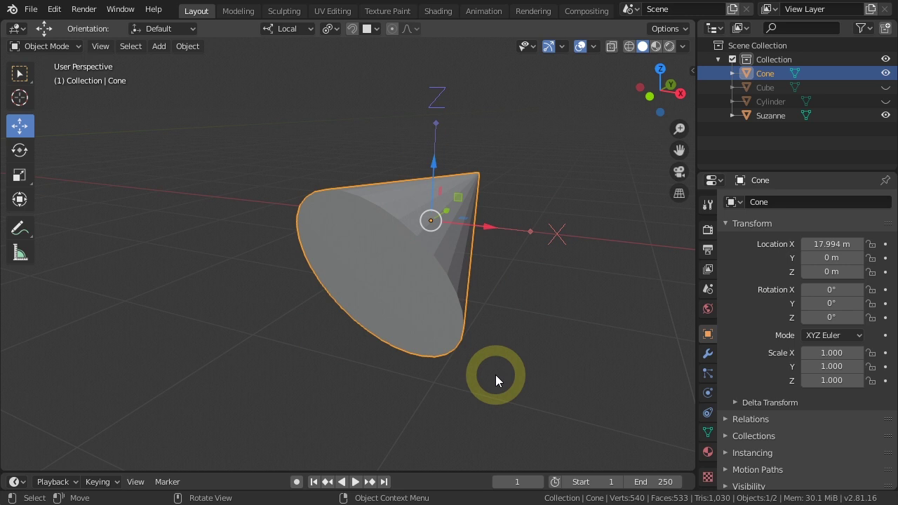
Step: Snap the cone onto its face with aligned rotation, then clear its rotation to 0°
key(g)
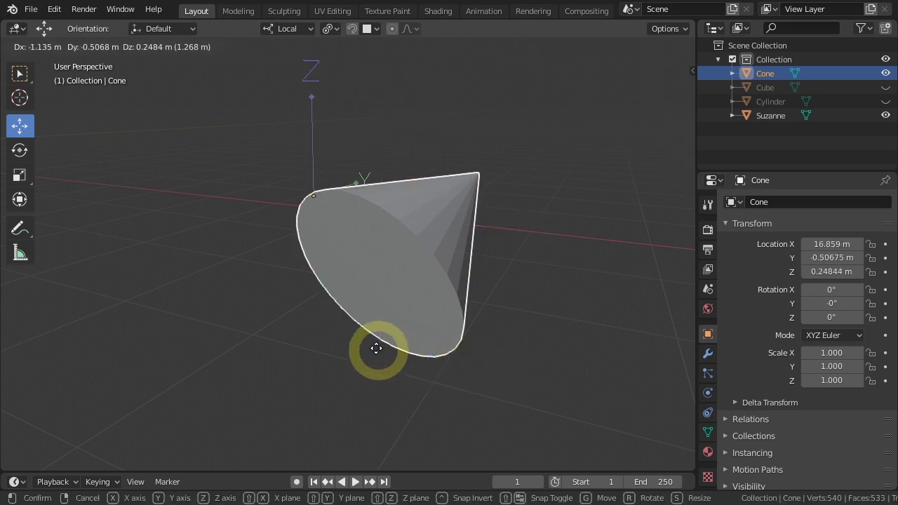
key(ctrl)
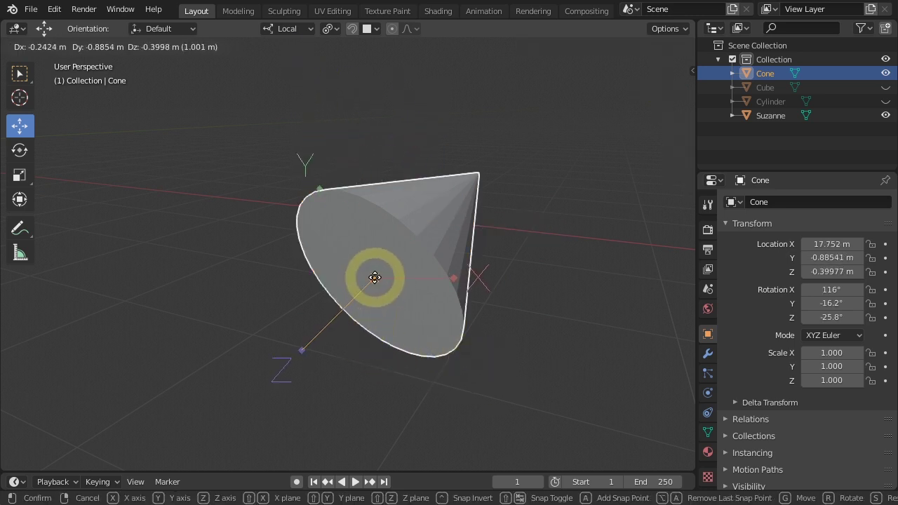
click(375, 278)
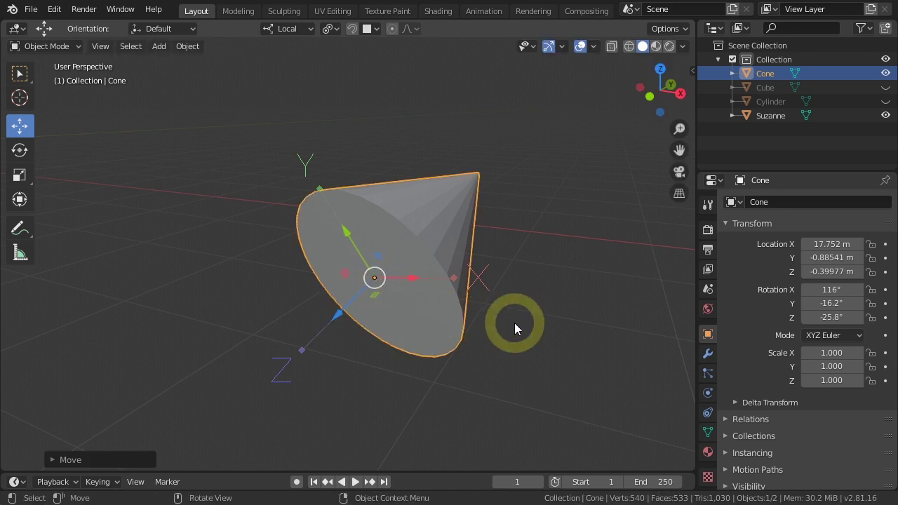
key(alt+r)
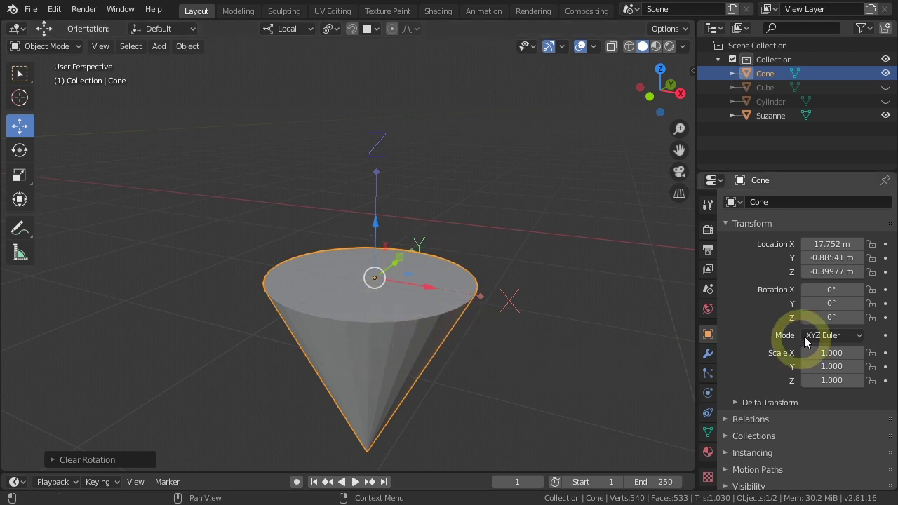
Step: Rotate the cone 180° on Y and apply the rotation so it reads 0°
click(831, 303)
text(0d)
text(180)
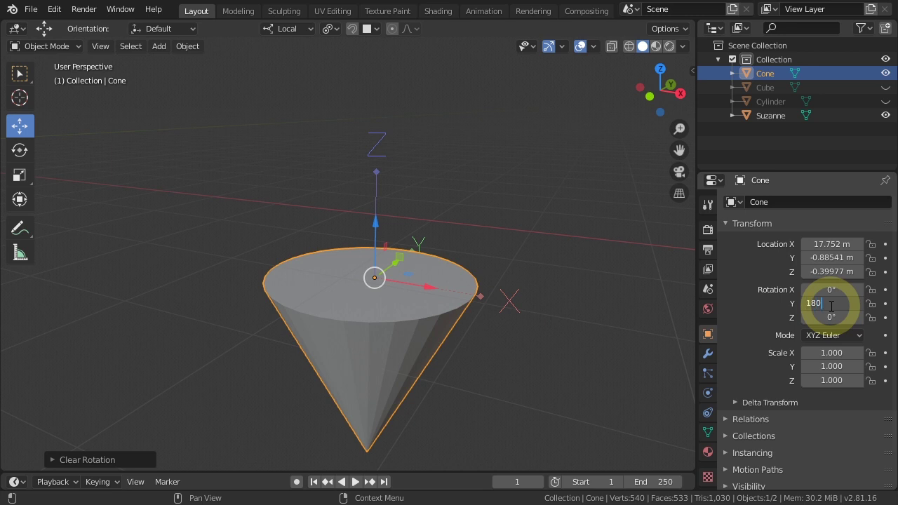
key(Return)
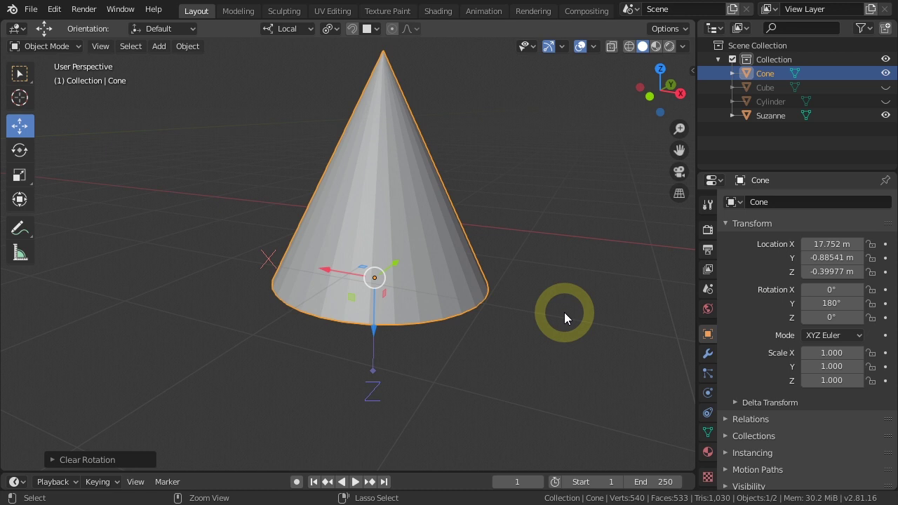
key(ctrl+a)
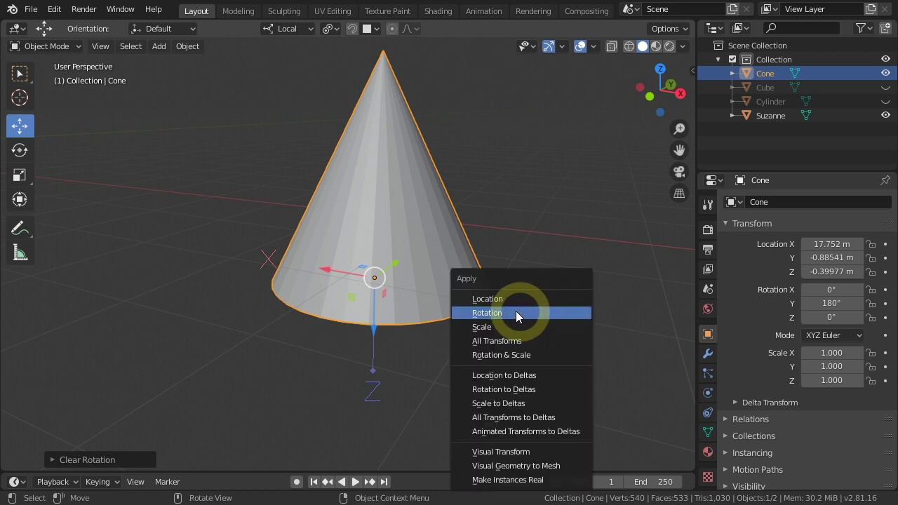
click(514, 312)
mouse_move(475, 310)
middle_down()
mouse_move(371, 315)
mouse_move(437, 330)
mouse_move(430, 325)
mouse_move(475, 306)
middle_up()
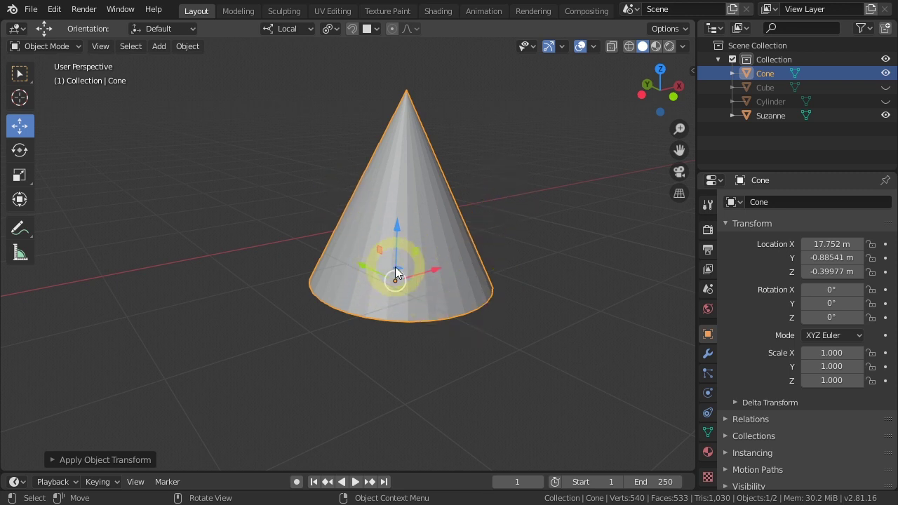
Step: Extrude one bottom edge of the cone about 0.32 m down along local Z
scroll(395, 267, up, 1)
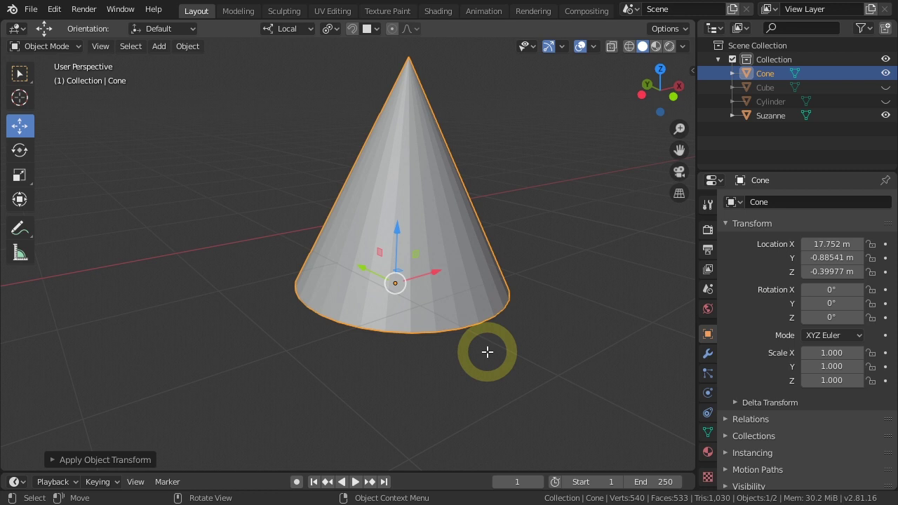
key(Tab)
scroll(485, 359, up, 2)
scroll(486, 361, up, 1)
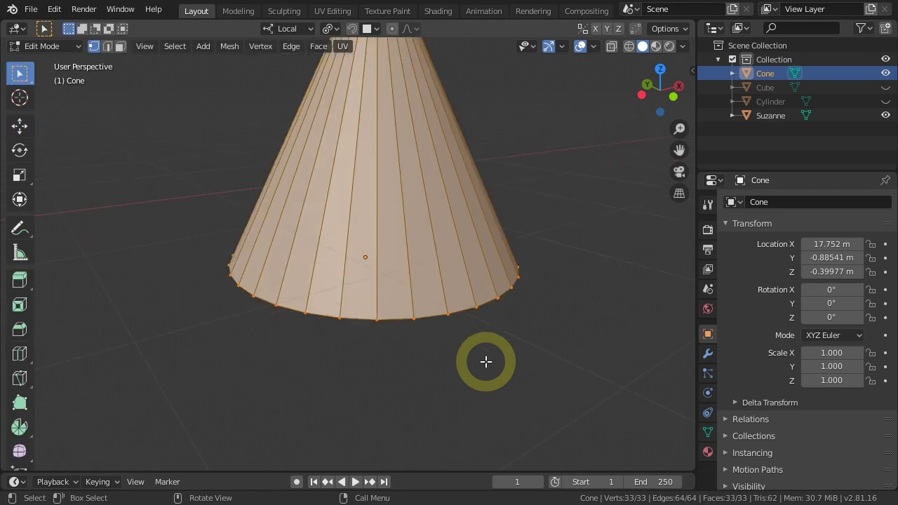
key(2)
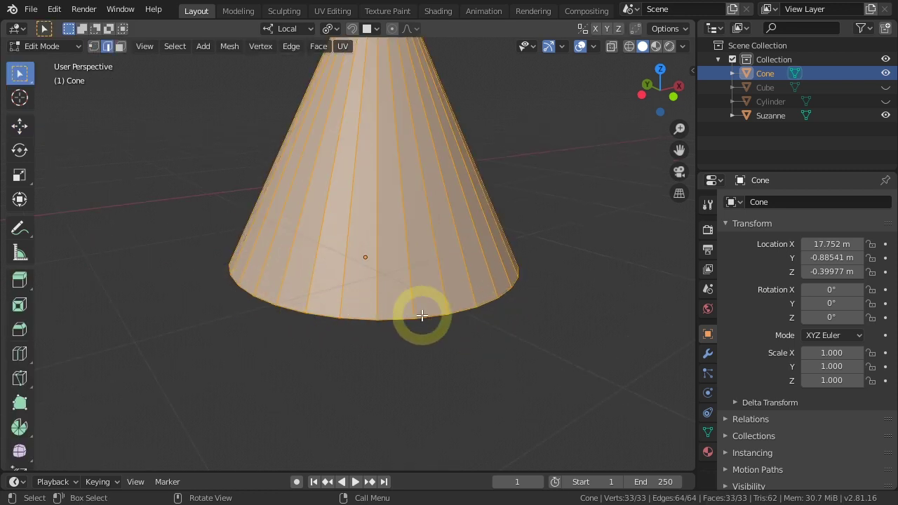
click(429, 316)
key(e)
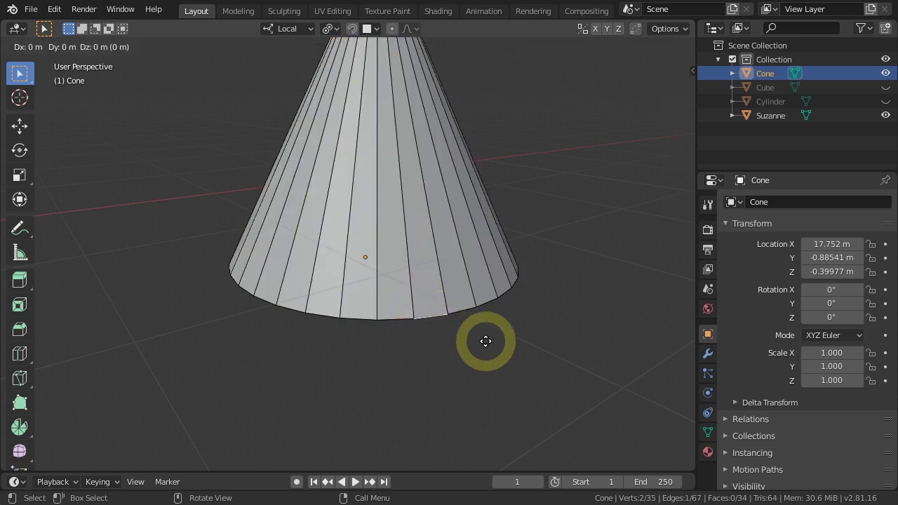
key(z)
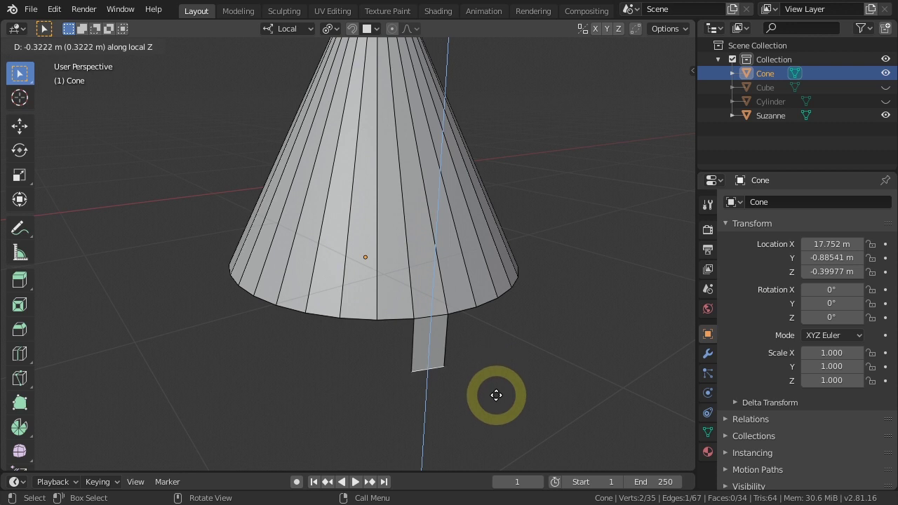
click(496, 395)
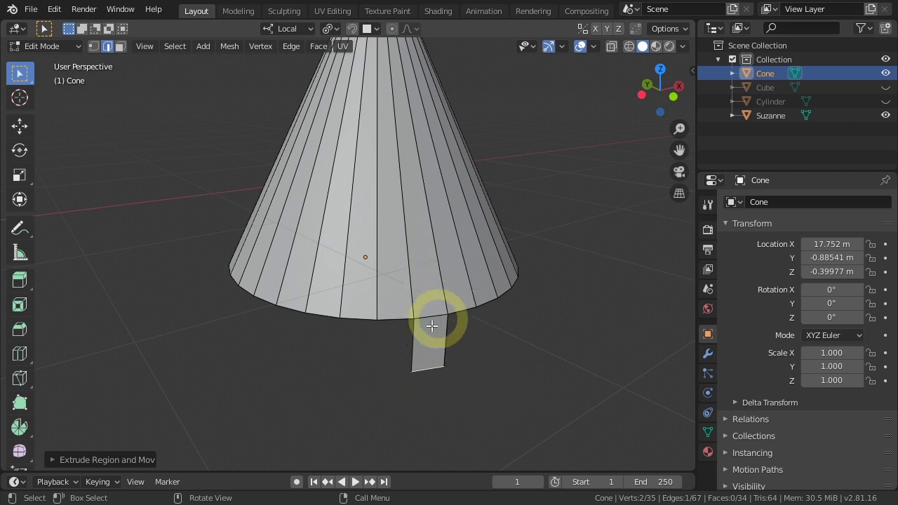
key(Tab)
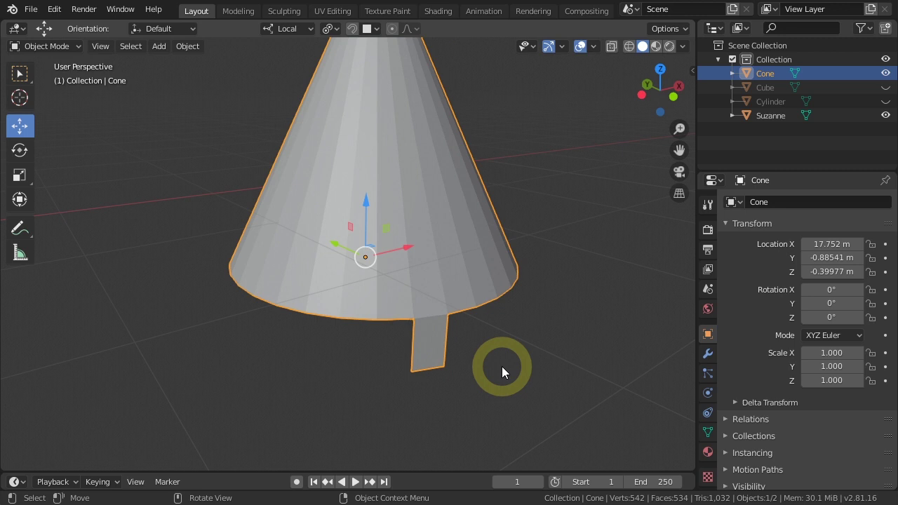
Step: Snap the cone to a new position and set its Z rotation to 0°
key(g)
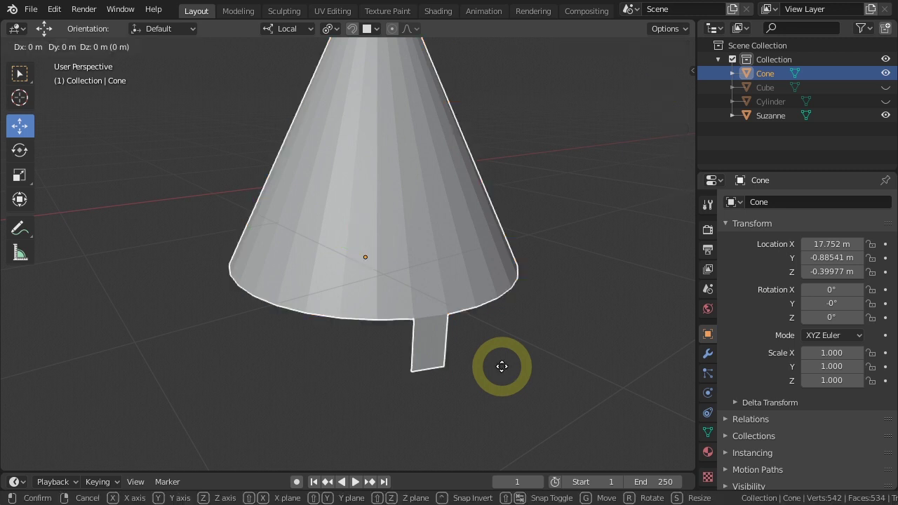
click(434, 347)
mouse_move(434, 347)
middle_down()
mouse_move(568, 361)
mouse_move(516, 369)
middle_up()
drag(831, 317, 836, 317)
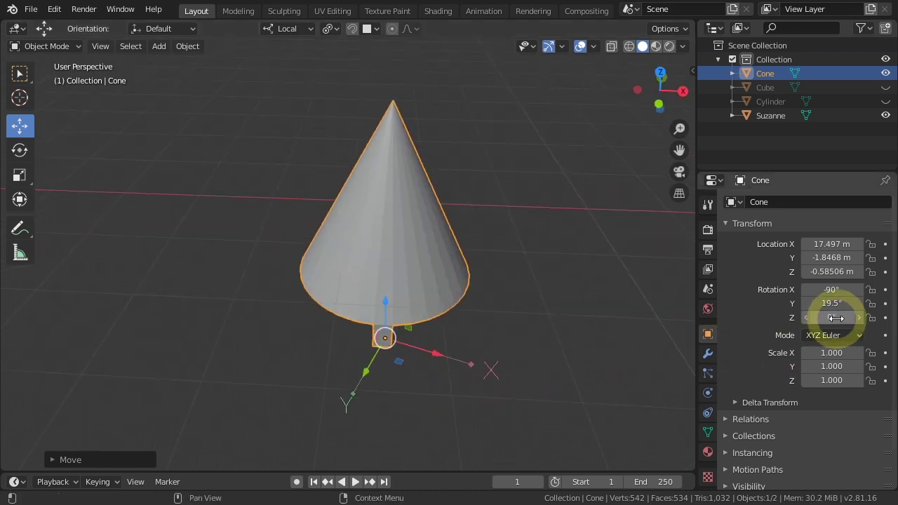
Step: Delete the small helper face beneath the cone in Edit Mode
key(Tab)
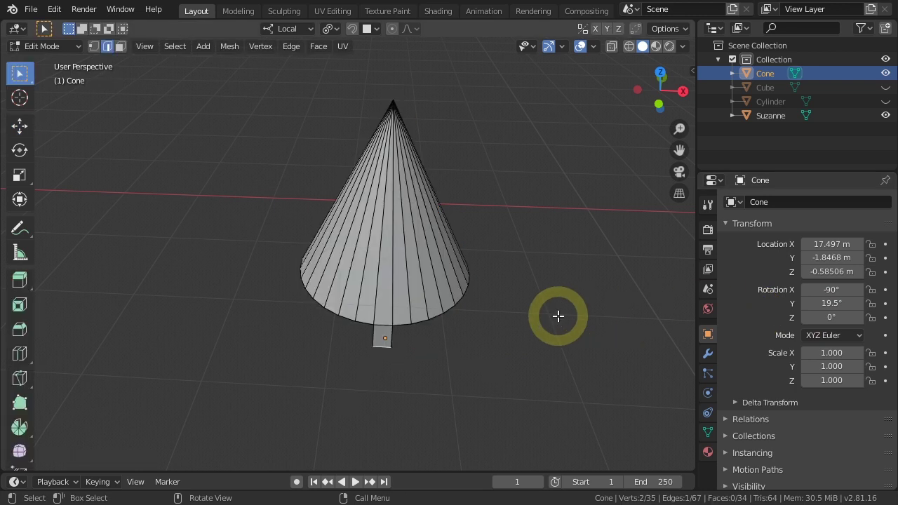
key(3)
click(385, 335)
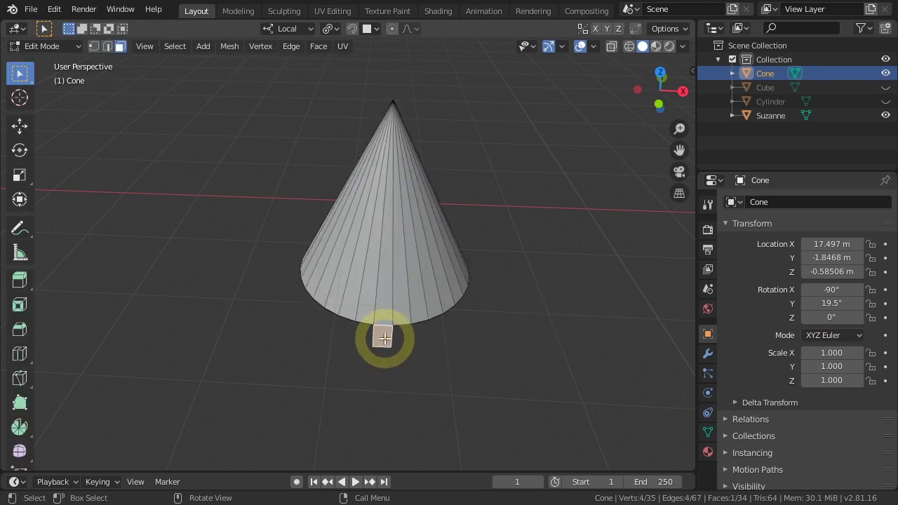
key(x)
click(457, 349)
key(Tab)
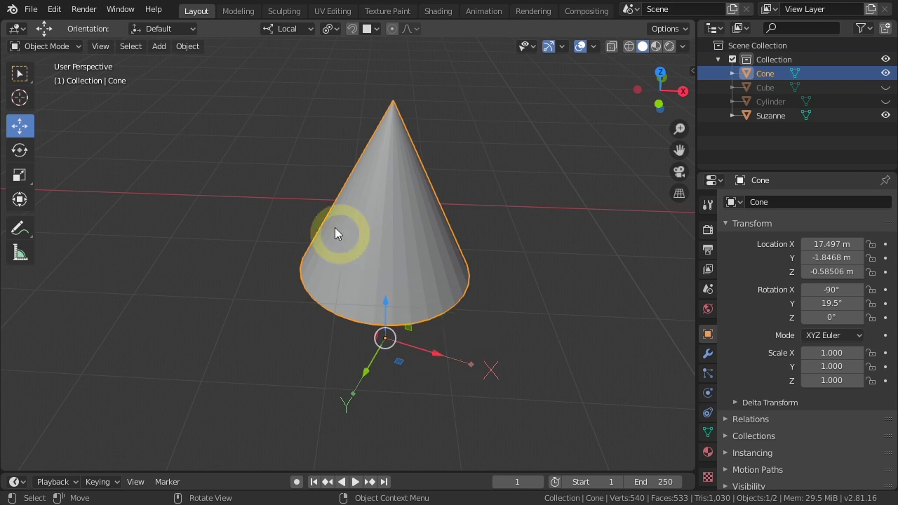
Step: Move the cone's origin to its geometry and apply its rotation
click(188, 46)
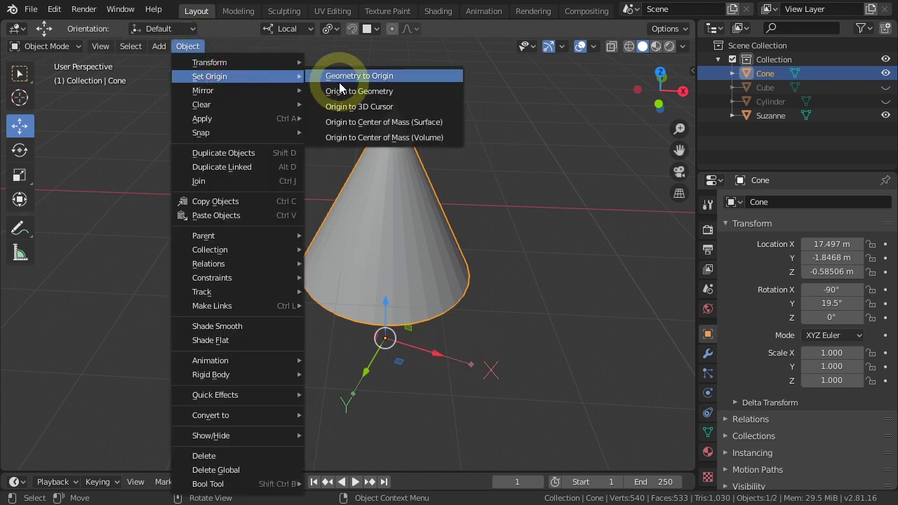
mouse_move(210, 77)
click(340, 89)
key(ctrl+a)
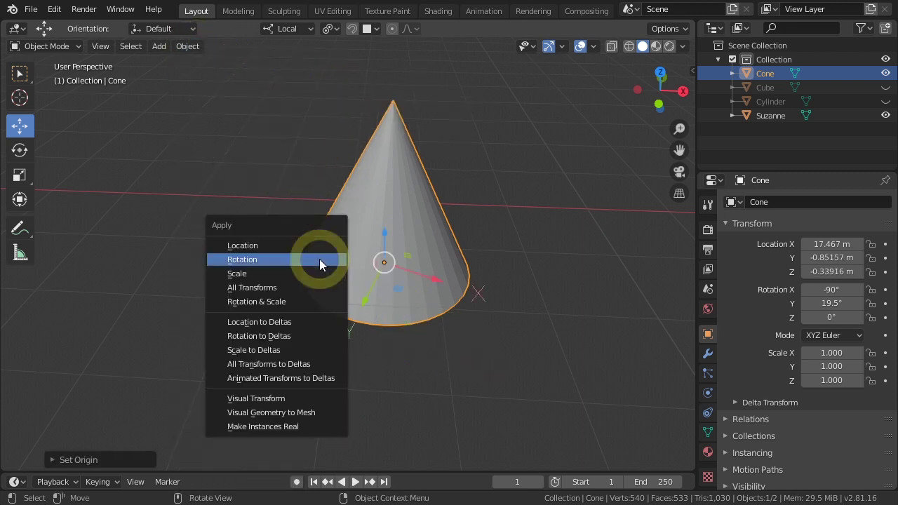
click(255, 259)
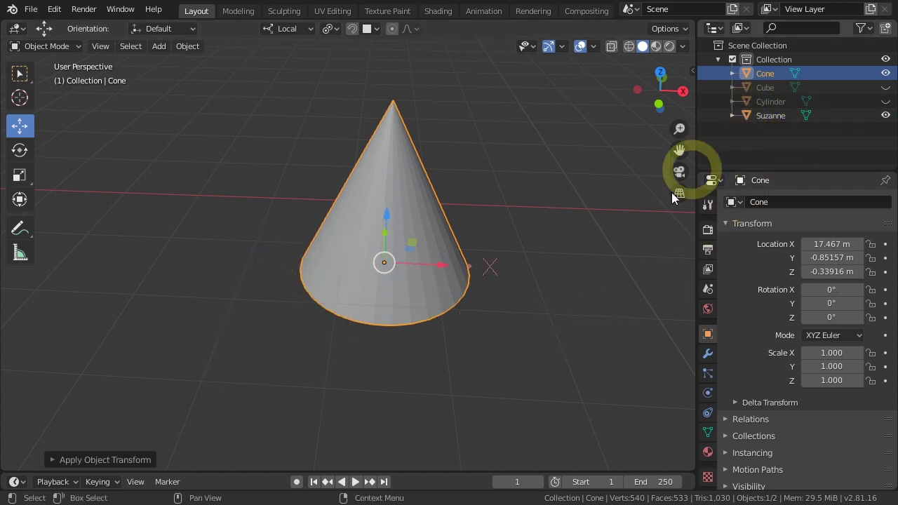
Step: Rotate the cone 360/64 (5.63°) about Z and apply that rotation
click(817, 317)
text(0d)
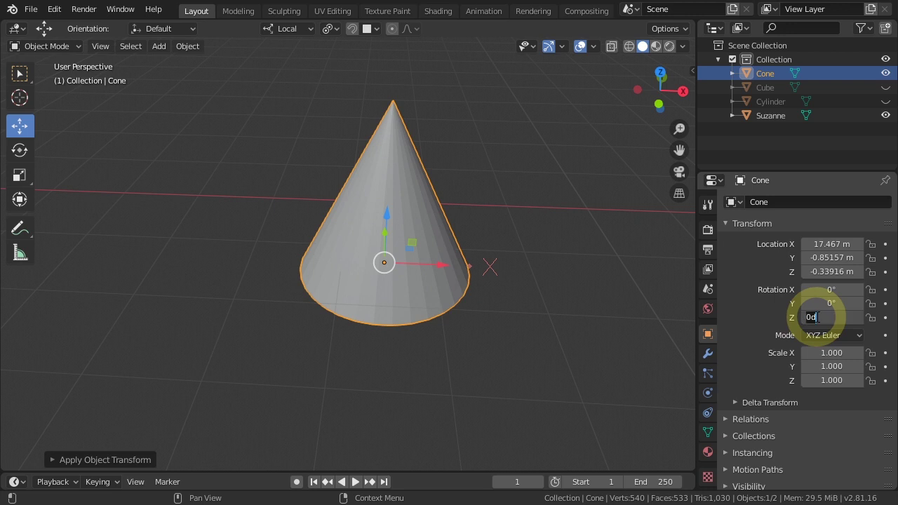
text(360)
text(64)
key(Return)
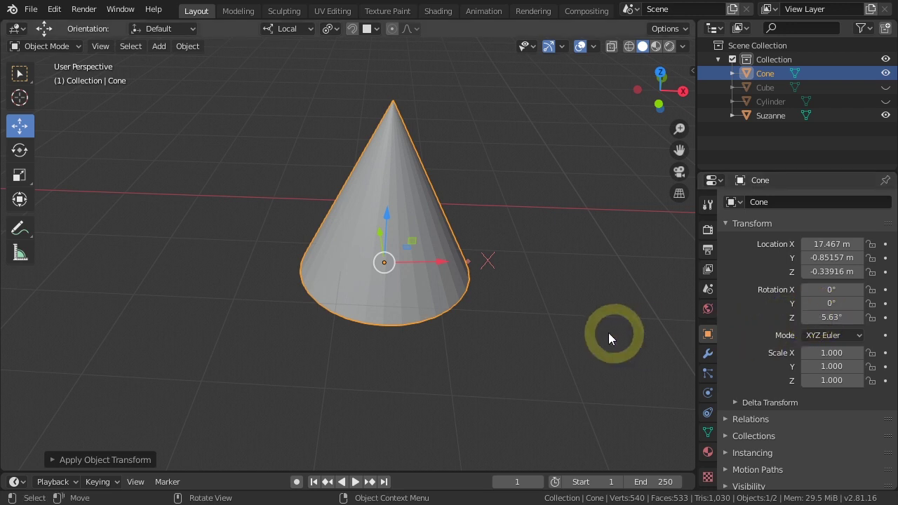
key(ctrl+a)
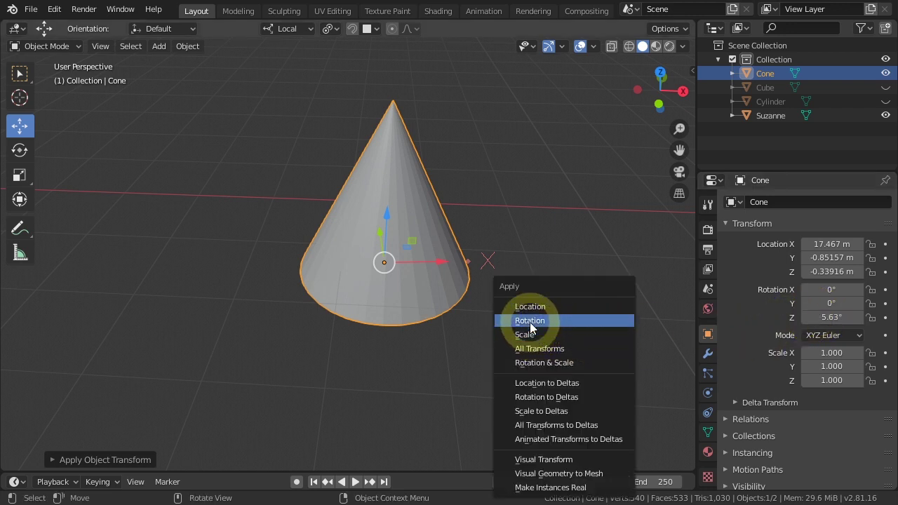
click(528, 320)
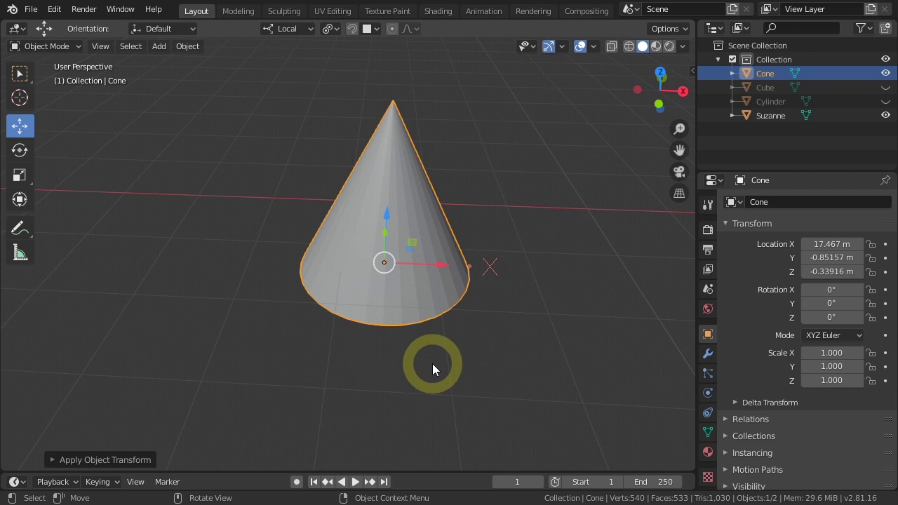
middle_drag(433, 358, 519, 337)
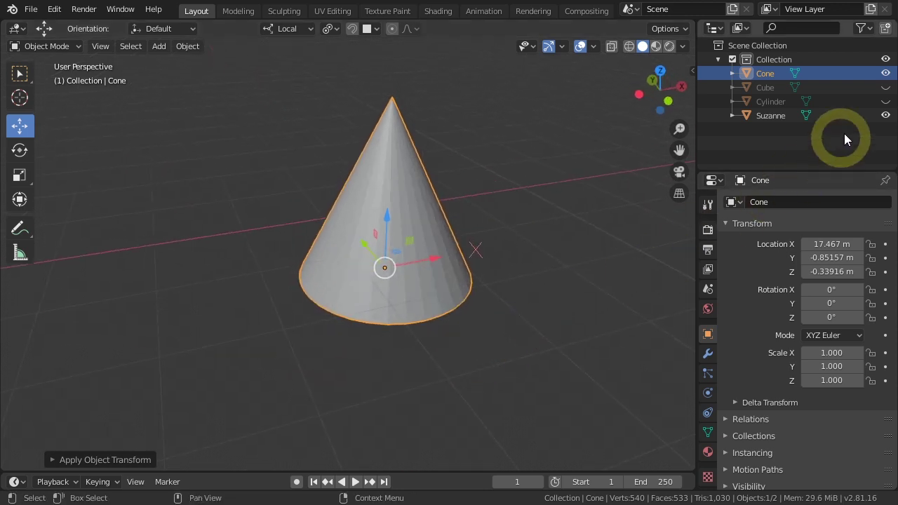
Step: Hide the cone, select Suzanne and frame her in the viewport
click(885, 73)
click(774, 117)
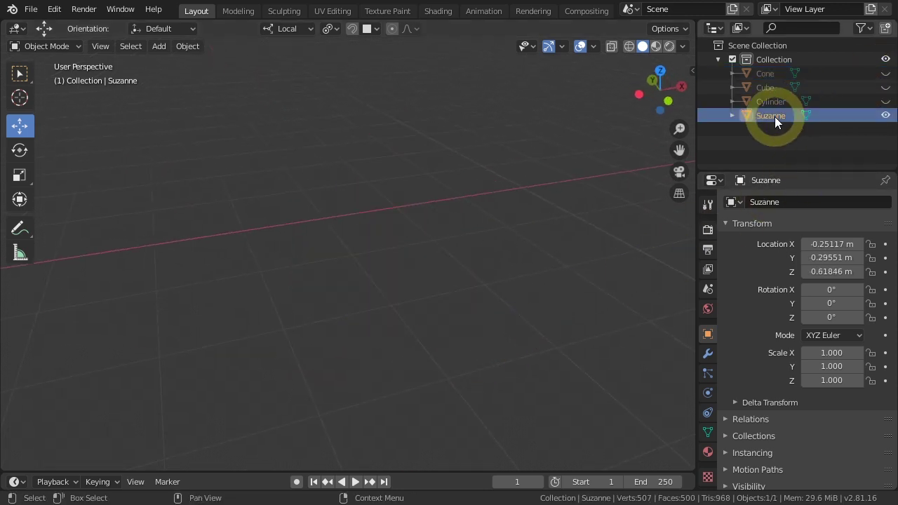
key(KP_Decimal)
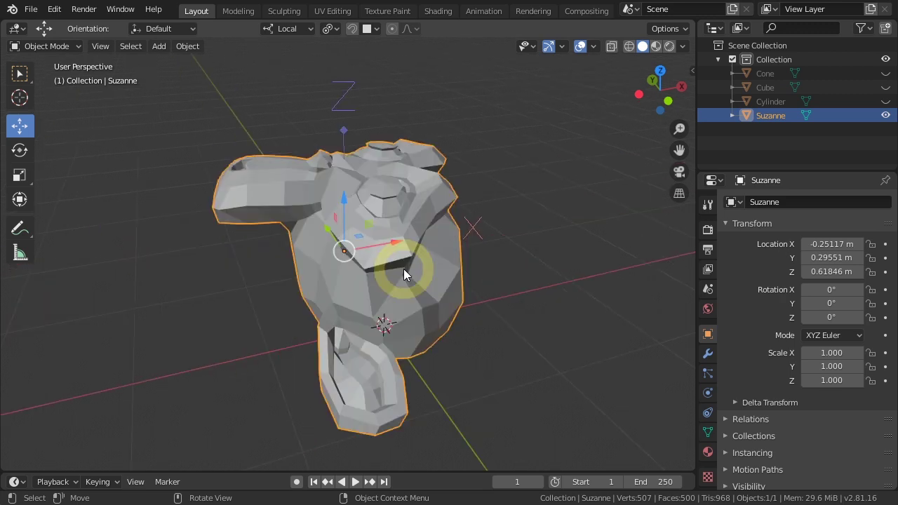
scroll(404, 269, down, 3)
mouse_move(403, 269)
middle_down()
mouse_move(405, 366)
mouse_move(424, 327)
middle_up()
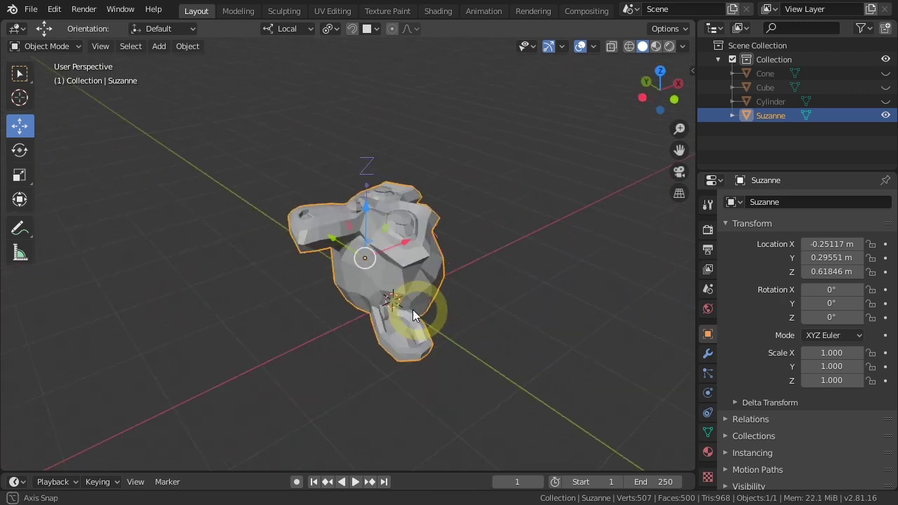
click(765, 116)
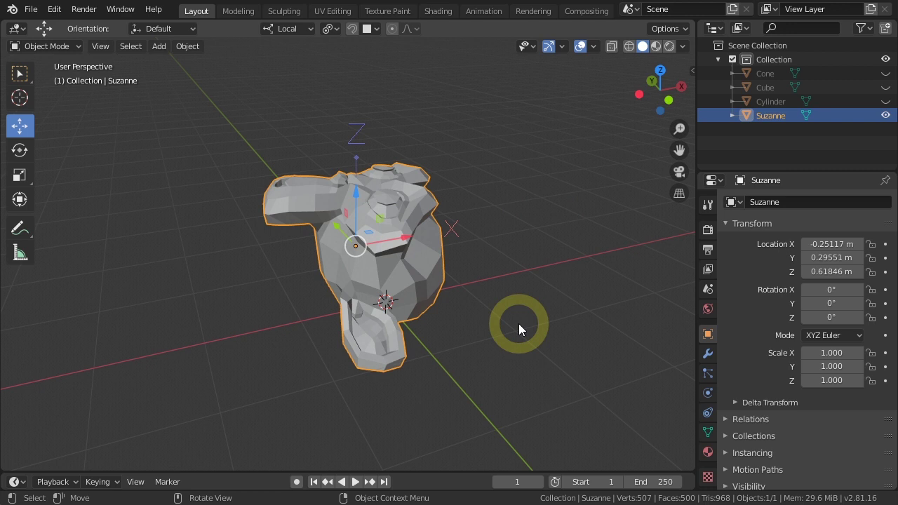
middle_drag(354, 295, 509, 341)
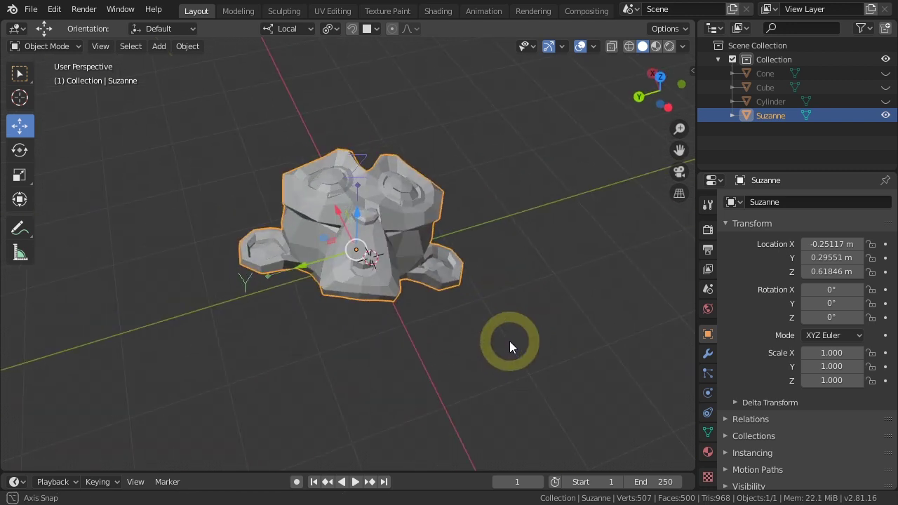
scroll(378, 215, up, 1)
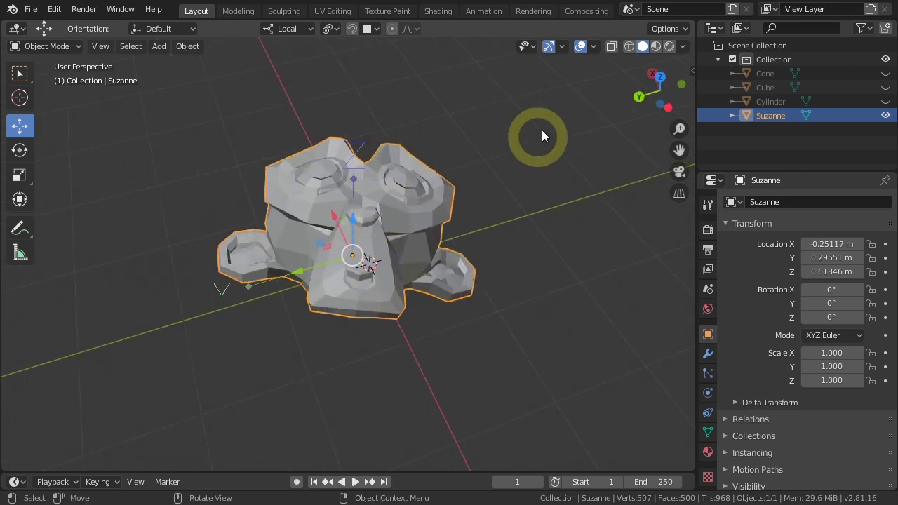
Step: Enable the Wireframe overlay to show Suzanne's mesh edges over solid shading
click(594, 48)
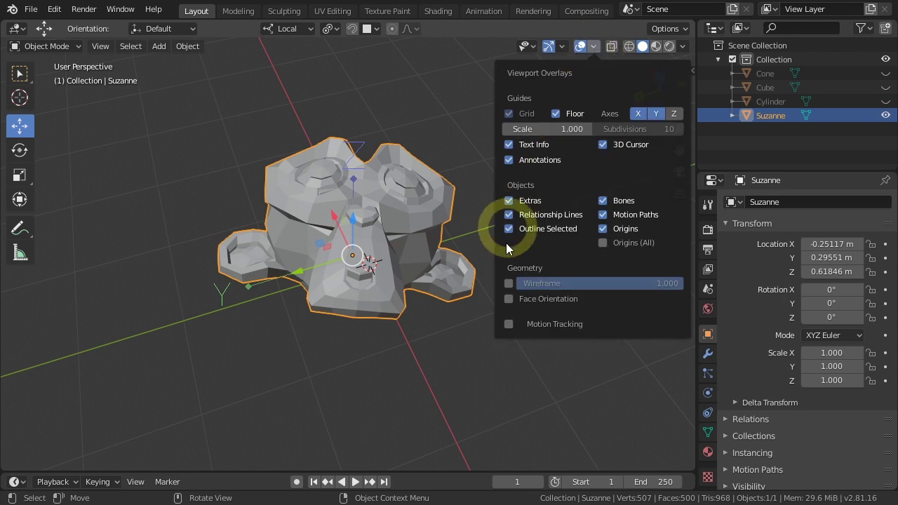
click(508, 283)
middle_drag(397, 212, 421, 290)
mouse_move(297, 285)
middle_down()
mouse_move(419, 246)
mouse_move(348, 241)
mouse_move(295, 222)
mouse_move(288, 154)
mouse_move(310, 238)
mouse_move(368, 317)
middle_up()
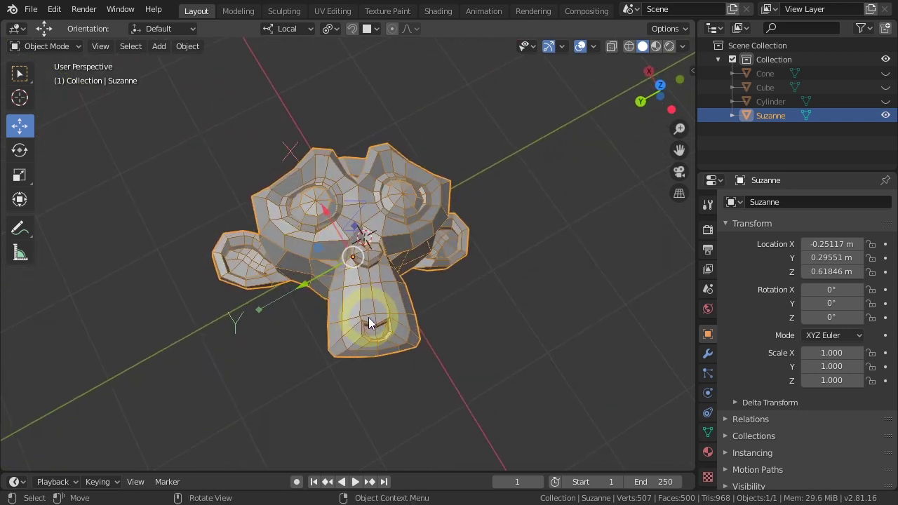
scroll(368, 323, up, 1)
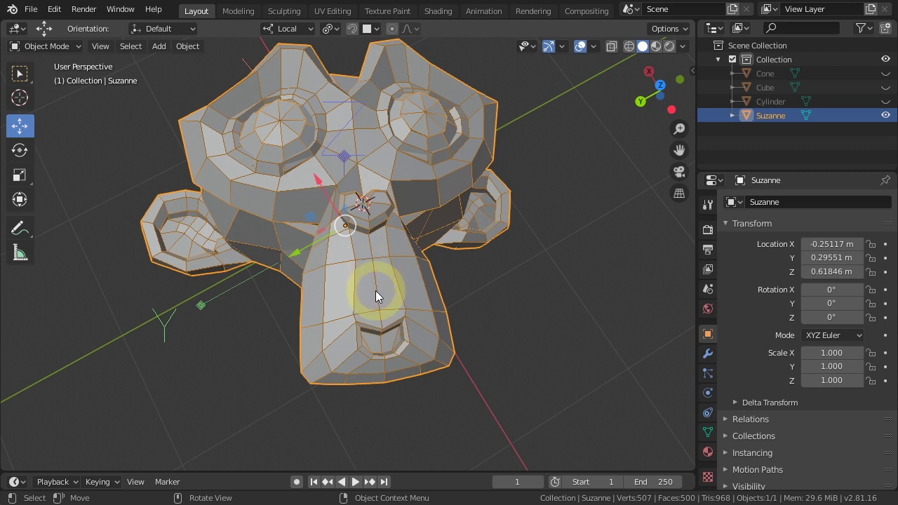
Step: Switch the snapping target to Edge and snap-move Suzanne to Z 1.3877 m
click(368, 28)
click(341, 99)
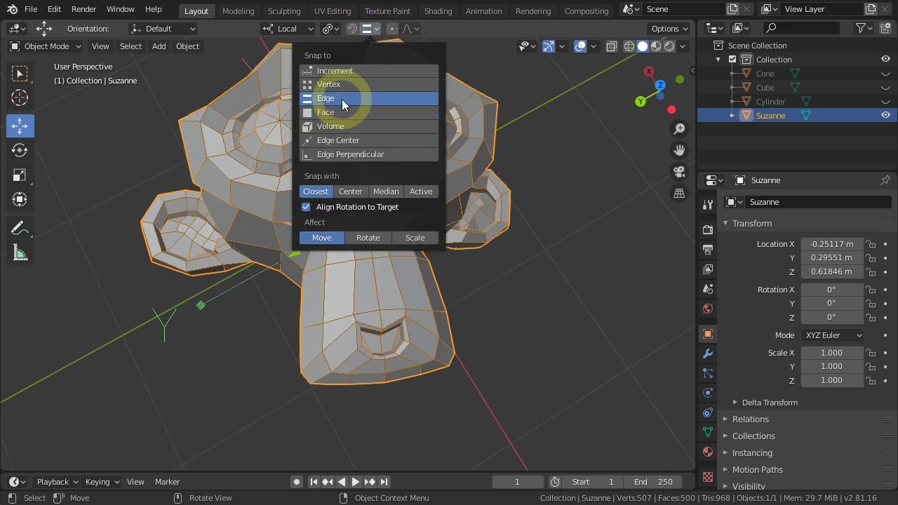
key(g)
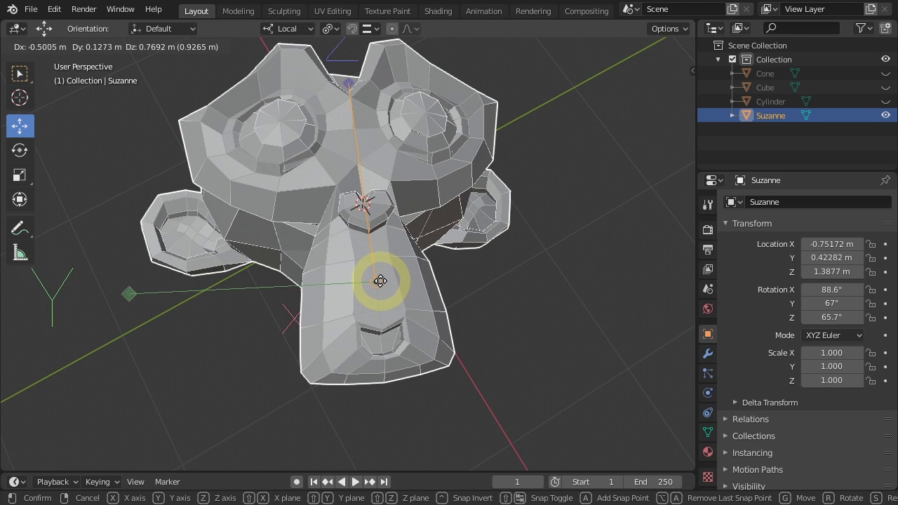
click(379, 281)
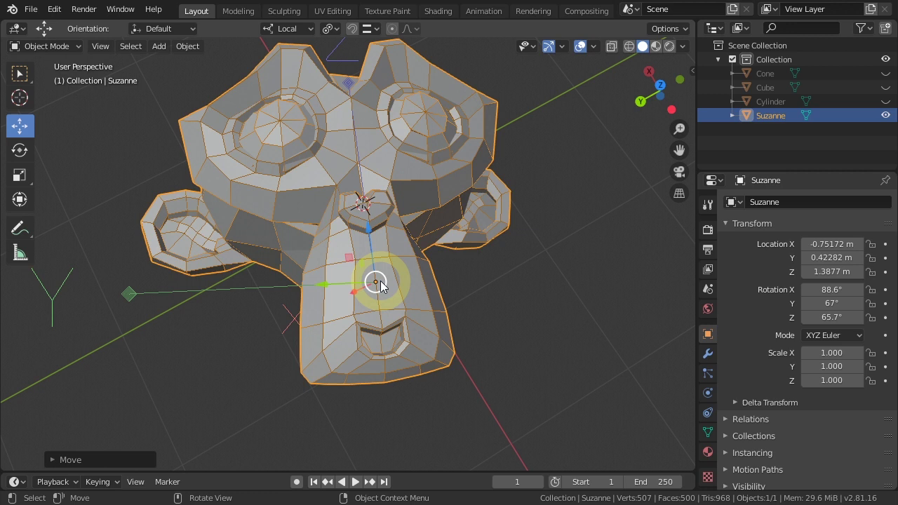
Step: Clear Suzanne's rotation to 0° on every axis with Alt+R
key(alt+r)
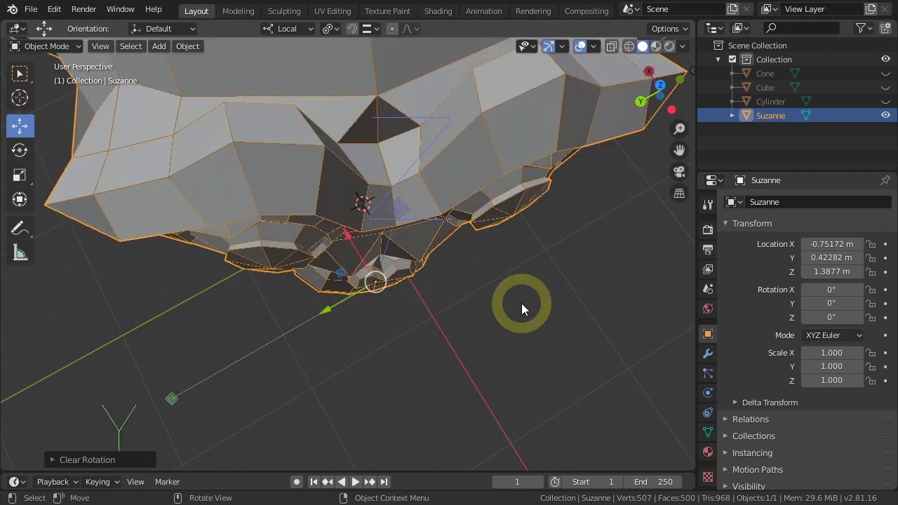
mouse_move(522, 303)
middle_down()
mouse_move(522, 317)
mouse_move(537, 311)
mouse_move(546, 264)
mouse_move(560, 306)
mouse_move(495, 331)
middle_up()
scroll(554, 294, up, 3)
scroll(550, 298, up, 4)
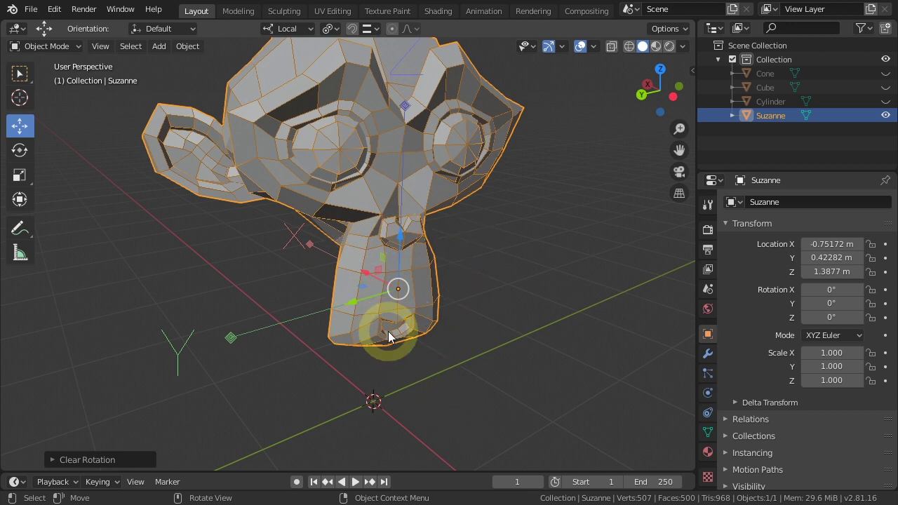
Step: In Edit Mode with edge selection, select two edges on Suzanne's chin
key(Tab)
middle_drag(395, 360, 409, 364)
scroll(409, 364, up, 3)
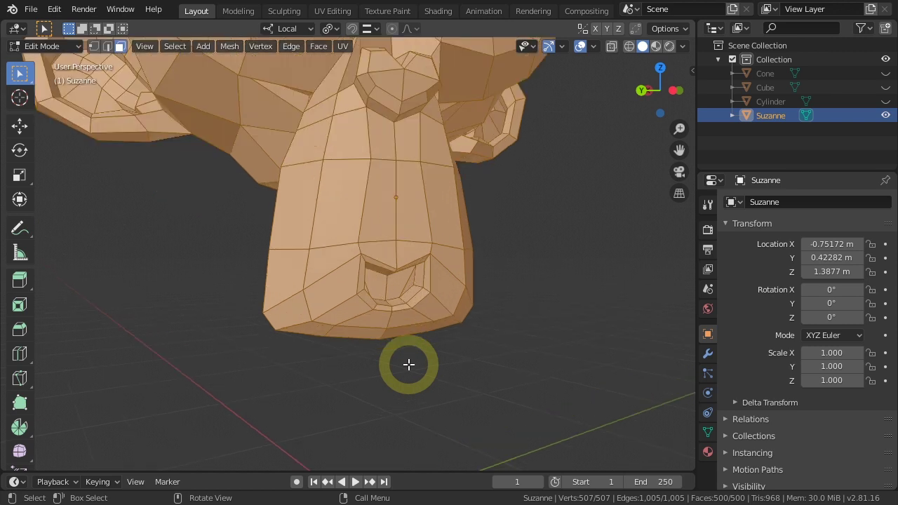
scroll(409, 364, up, 2)
key(2)
click(392, 316)
shift+click(351, 311)
mouse_move(411, 353)
middle_down()
mouse_move(472, 366)
mouse_move(445, 311)
middle_up()
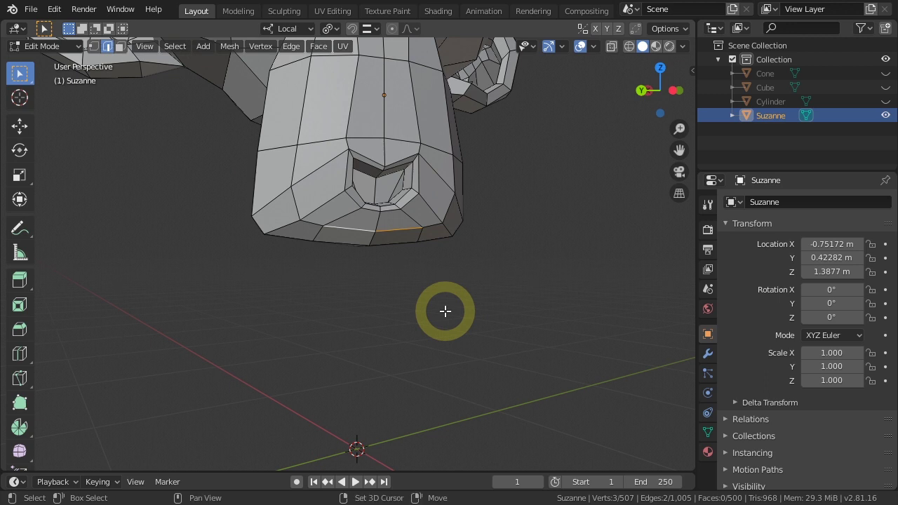
Step: Duplicate the chin edges below the chin along Z and extrude them straight down into a face
key(shift+d)
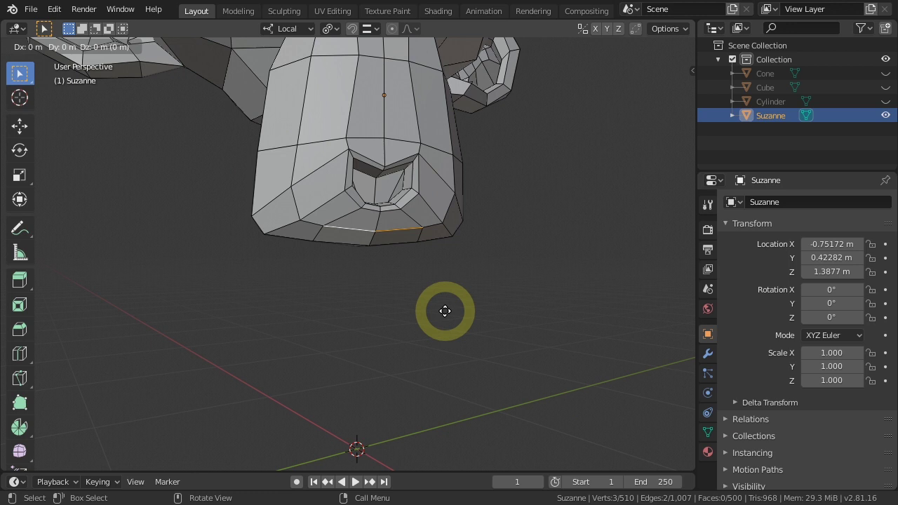
key(z)
click(434, 351)
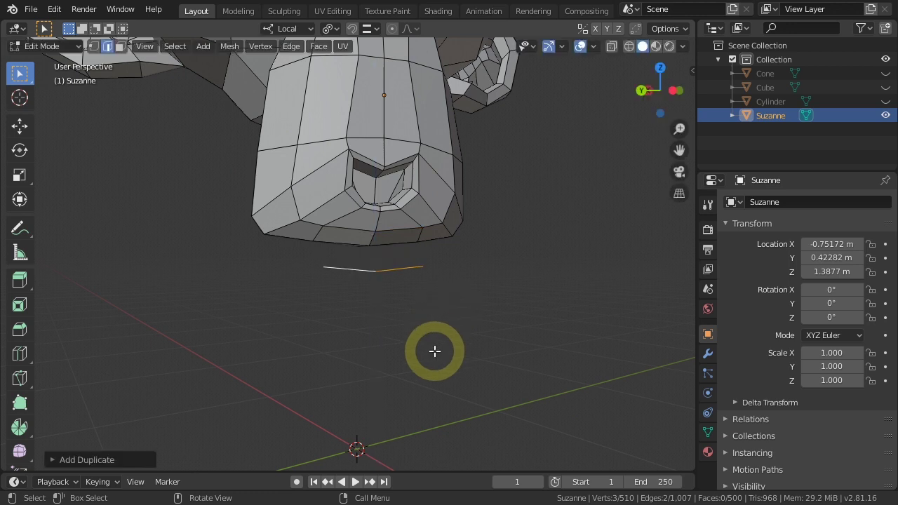
key(e)
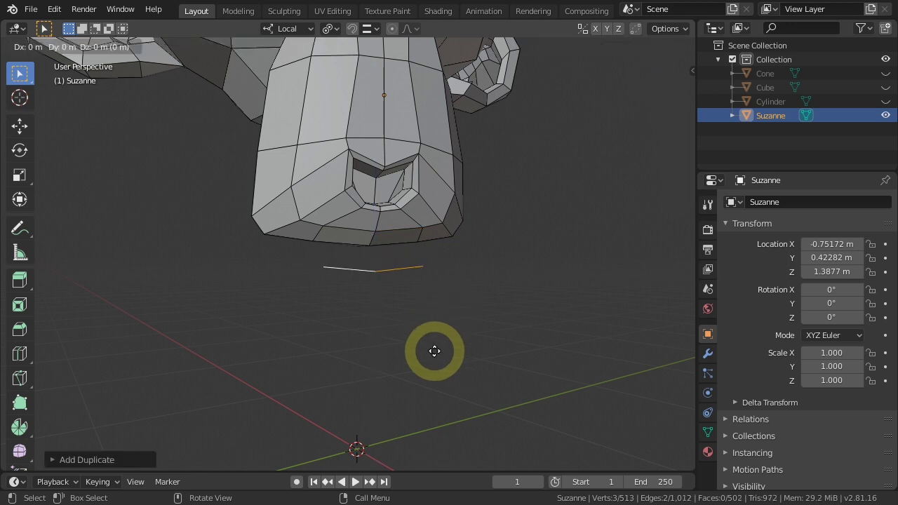
key(z)
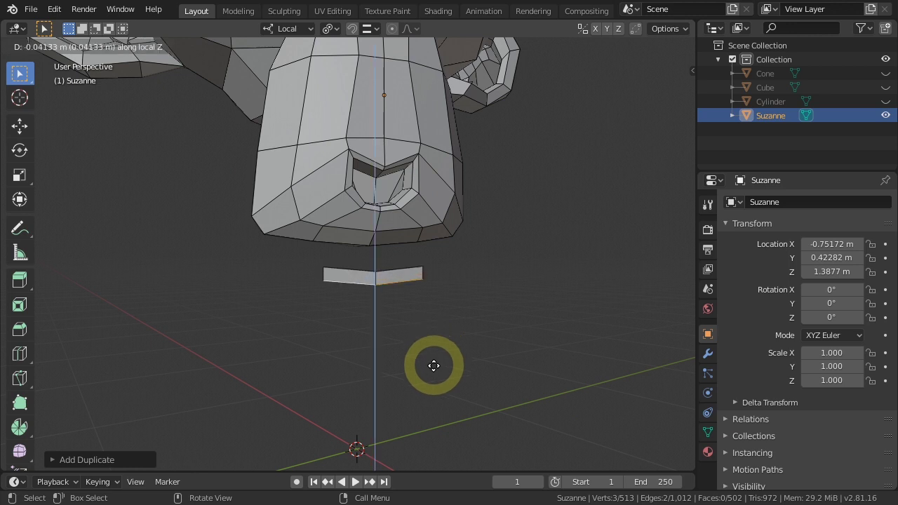
click(436, 419)
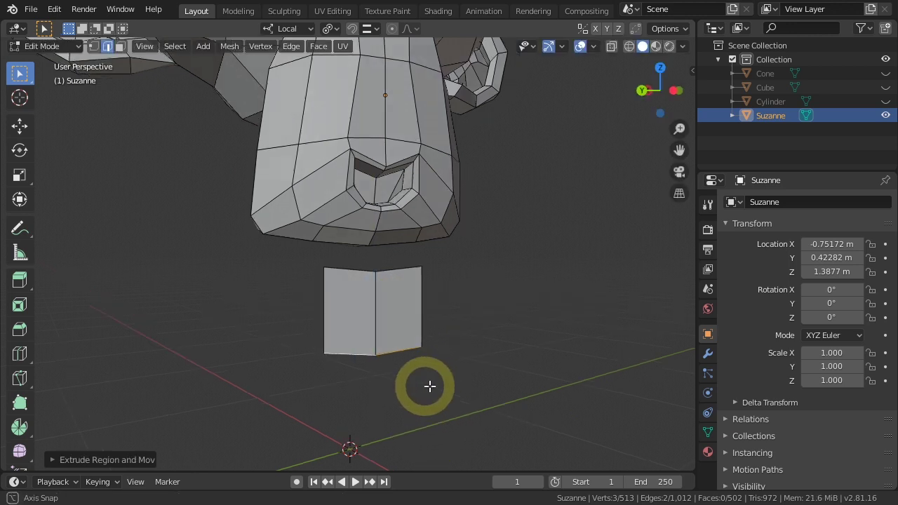
Step: Dissolve the new face's middle vertical edge into one square and return to Object Mode
middle_drag(428, 385, 461, 385)
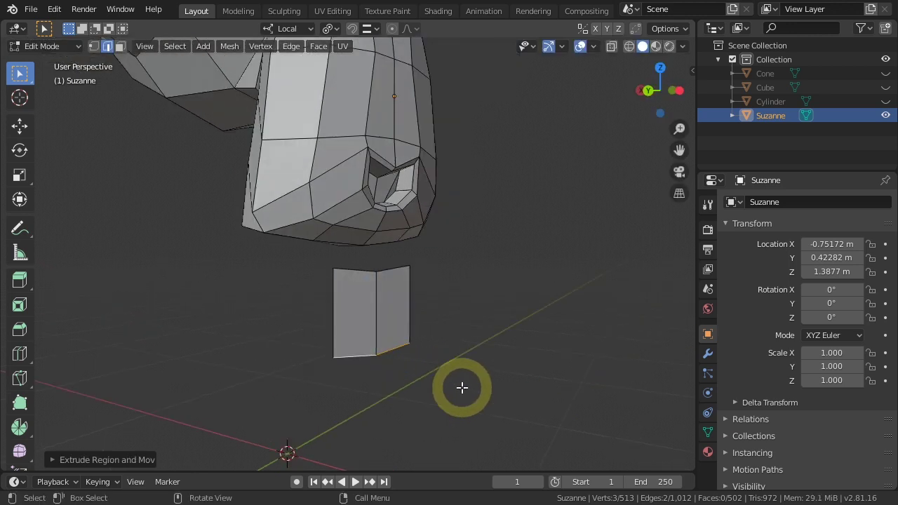
click(377, 317)
key(ctrl+x)
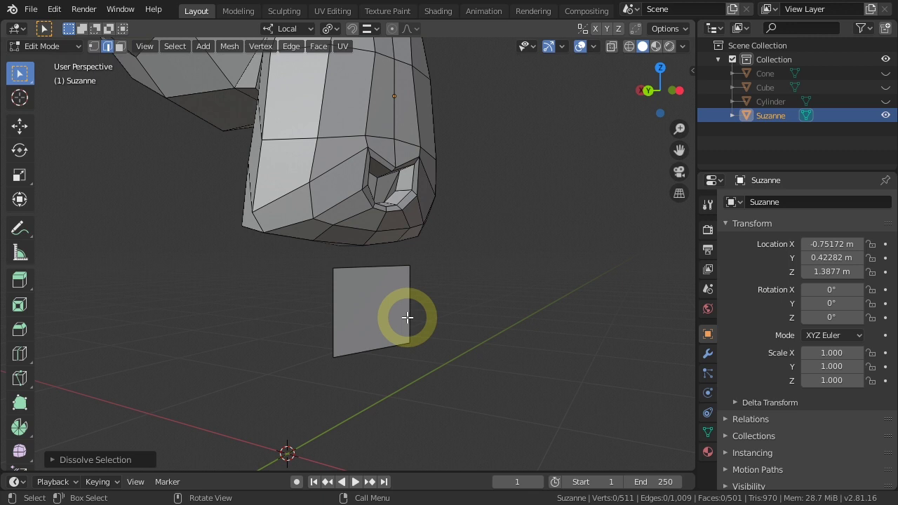
key(Tab)
mouse_move(407, 317)
middle_down()
mouse_move(473, 266)
mouse_move(442, 301)
middle_up()
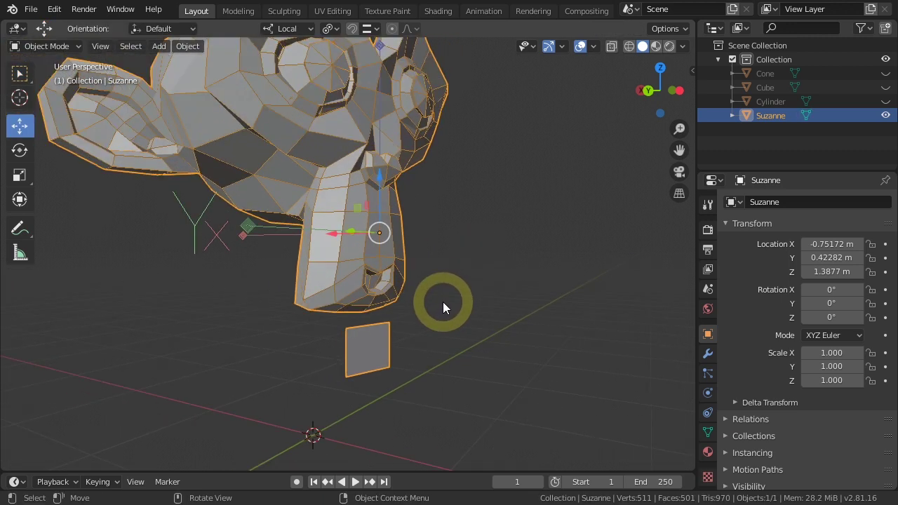
Step: Switch snapping to Face and snap Suzanne onto the hanging square, aligned to it
click(368, 28)
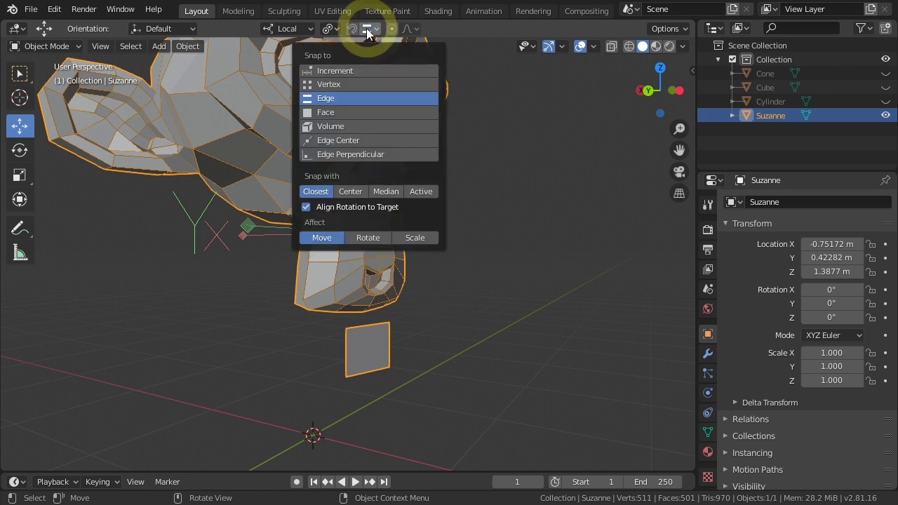
click(335, 112)
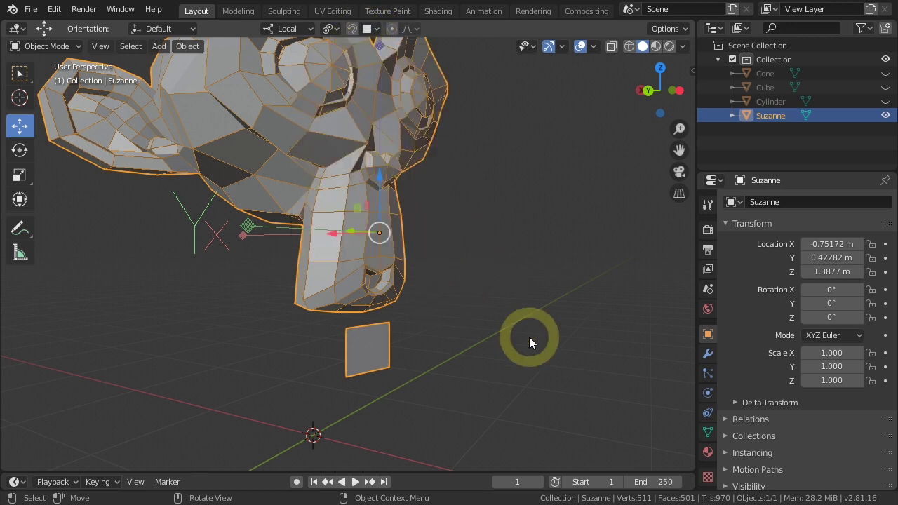
key(g)
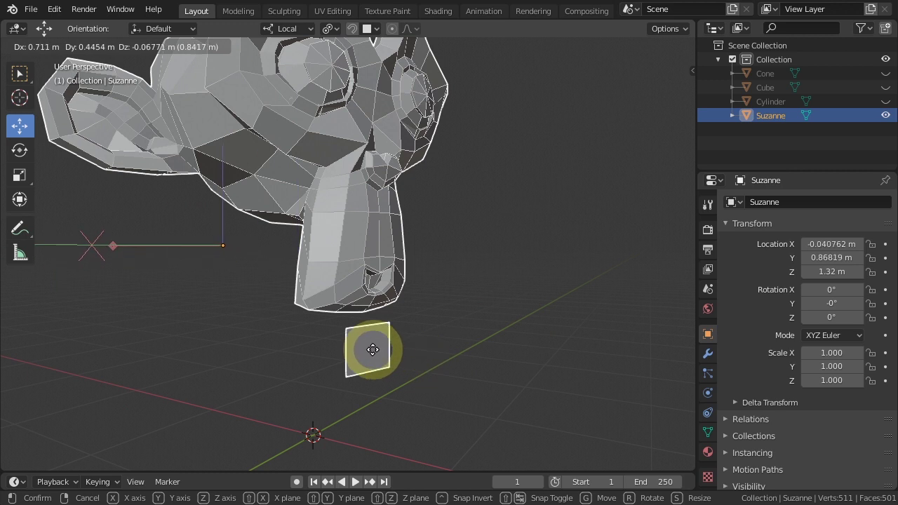
click(369, 350)
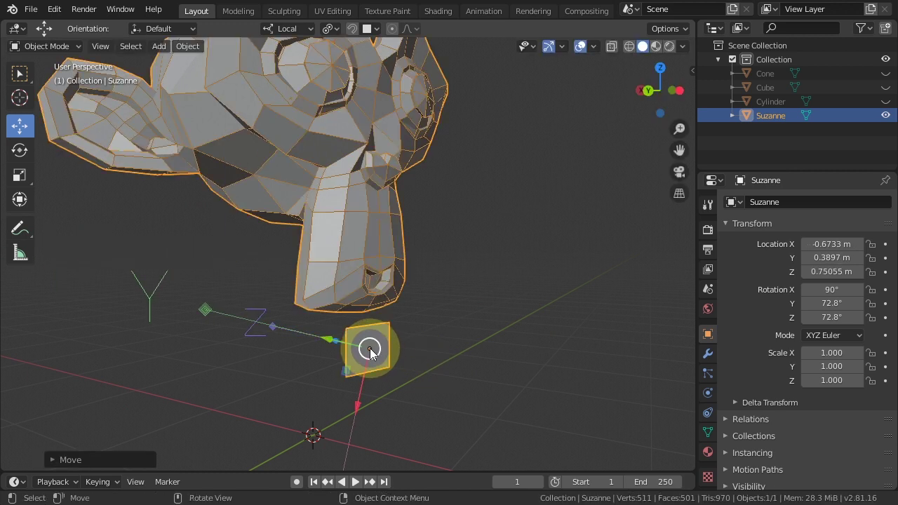
Step: Set Suzanne's Z rotation to 0 and apply its rotation with Ctrl+A
click(827, 318)
text(0)
key(Return)
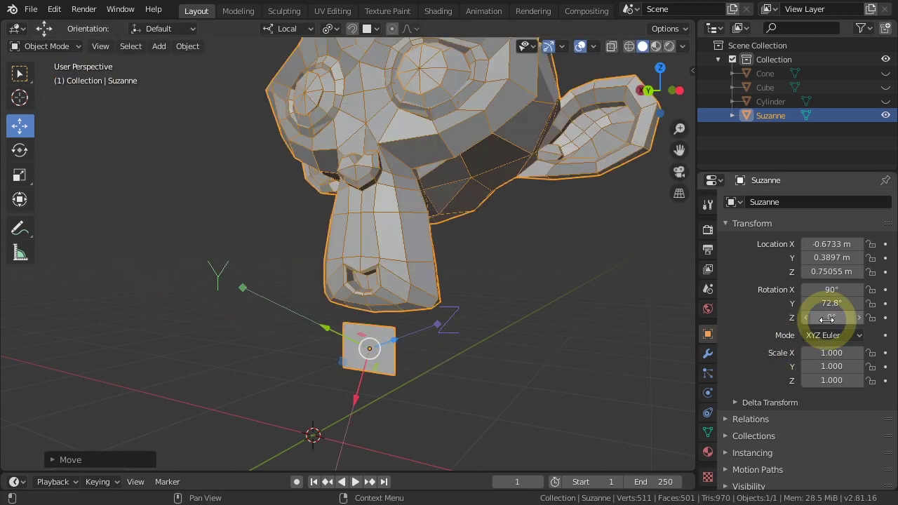
scroll(433, 297, down, 3)
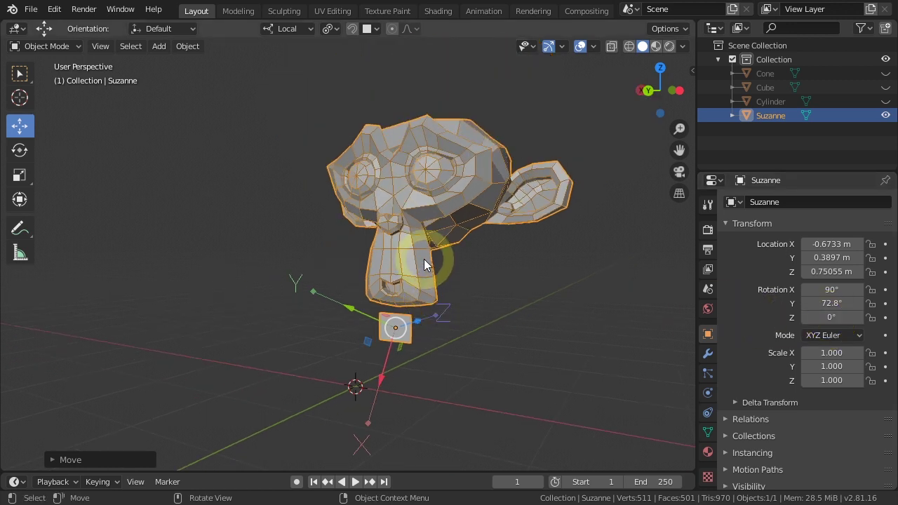
middle_drag(421, 257, 434, 282)
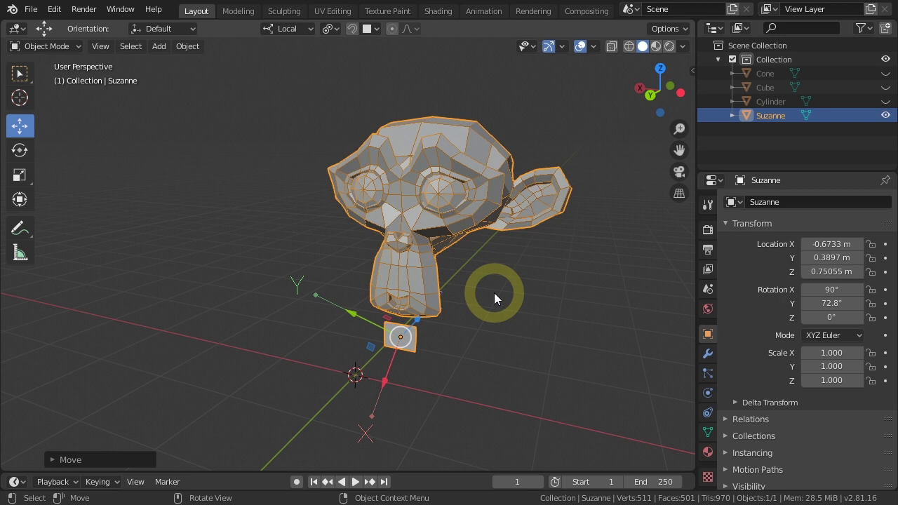
key(ctrl)
key(ctrl+a)
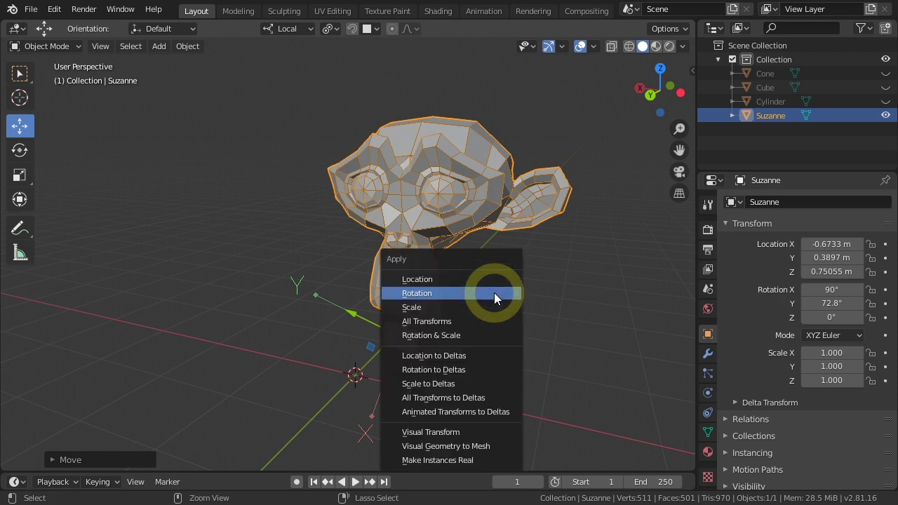
click(433, 291)
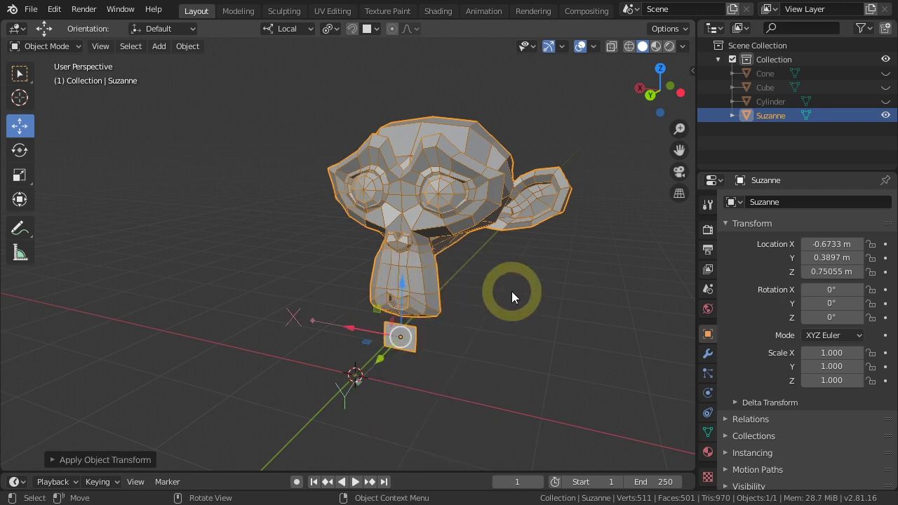
Step: Delete the small helper square face from Suzanne's mesh and return to Object Mode
key(Tab)
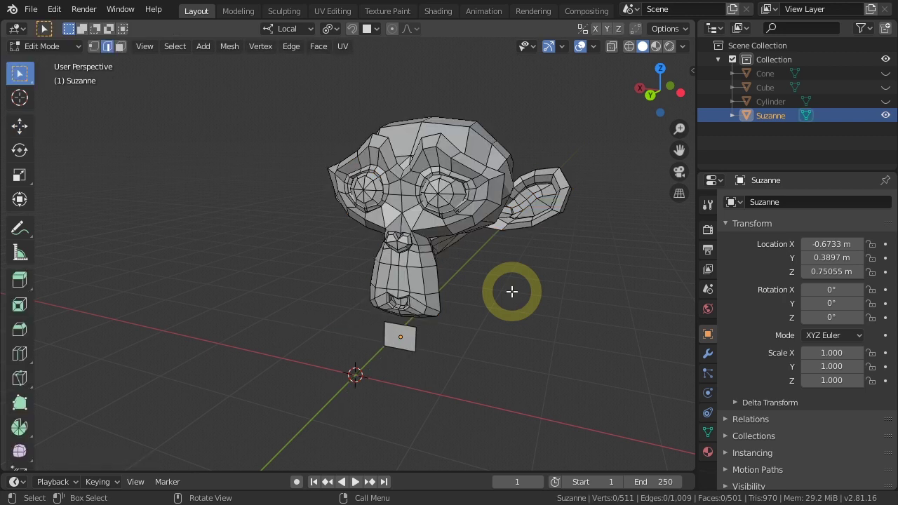
click(411, 340)
key(x)
click(493, 344)
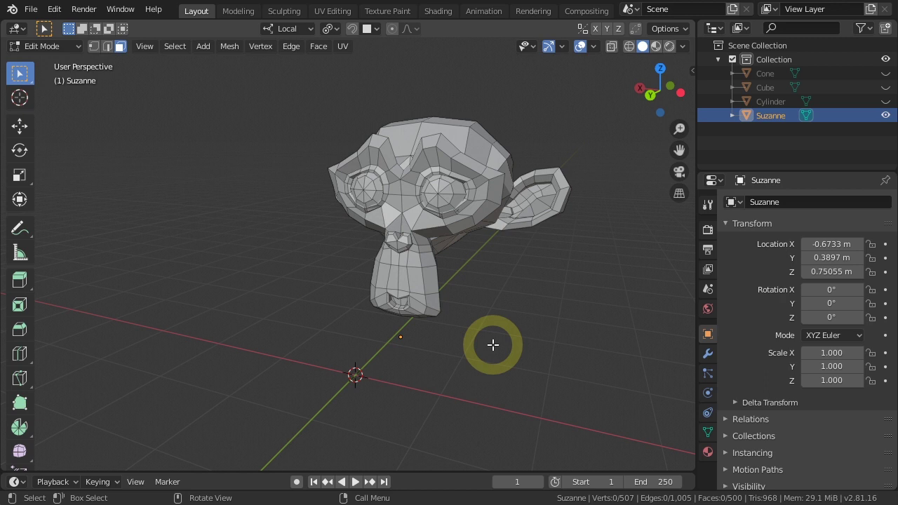
key(Tab)
Step: Set Suzanne's origin to its geometry centre via Object > Set Origin
click(191, 49)
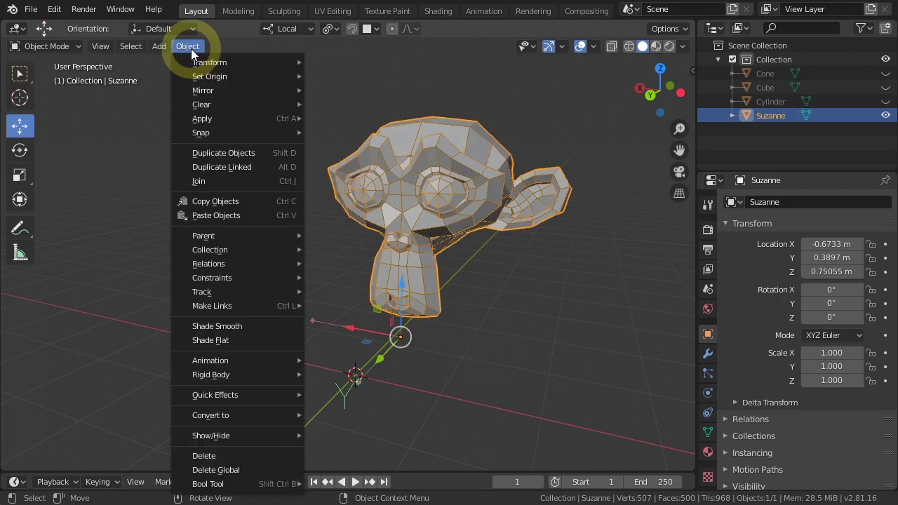
click(210, 76)
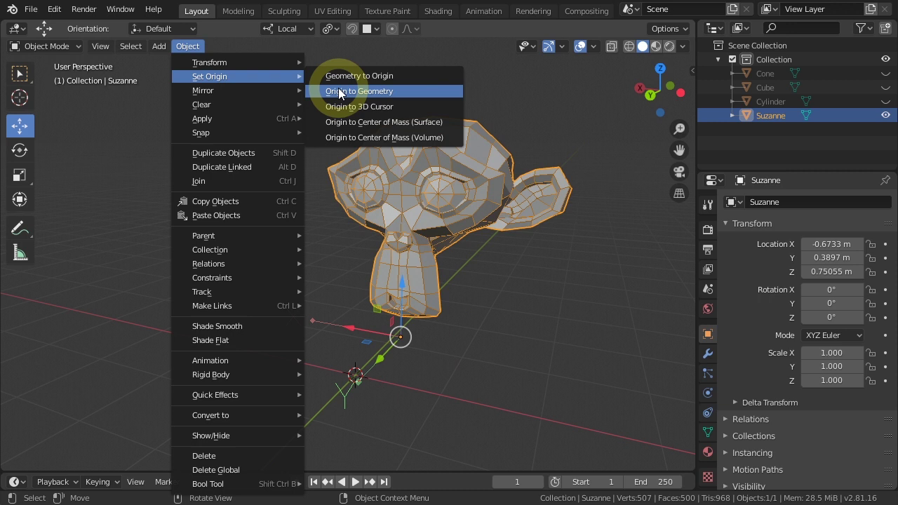
click(339, 92)
middle_drag(382, 239, 412, 262)
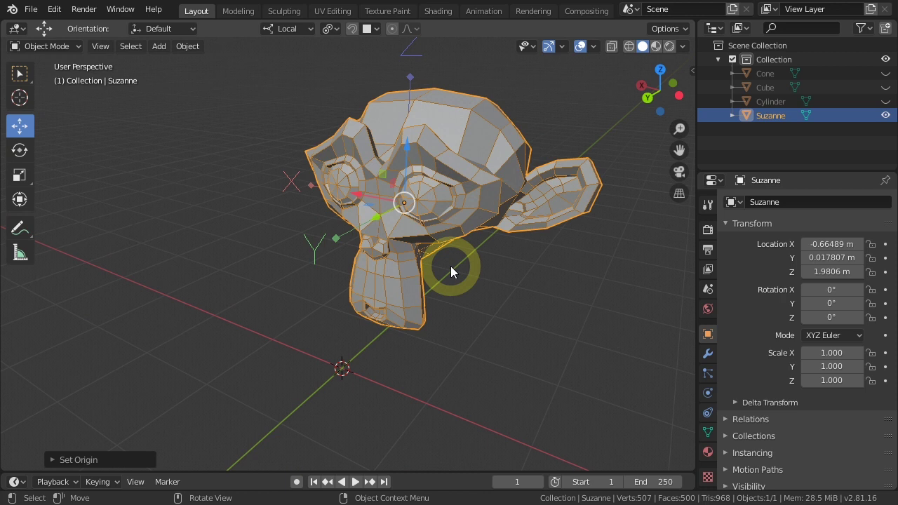
middle_drag(412, 262, 477, 326)
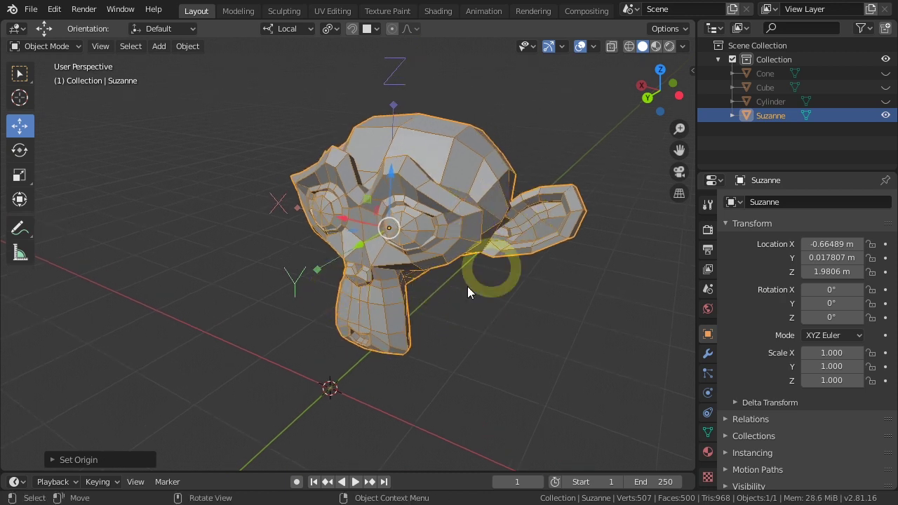
Step: Set Suzanne's Z rotation to 180° so it faces front
click(835, 319)
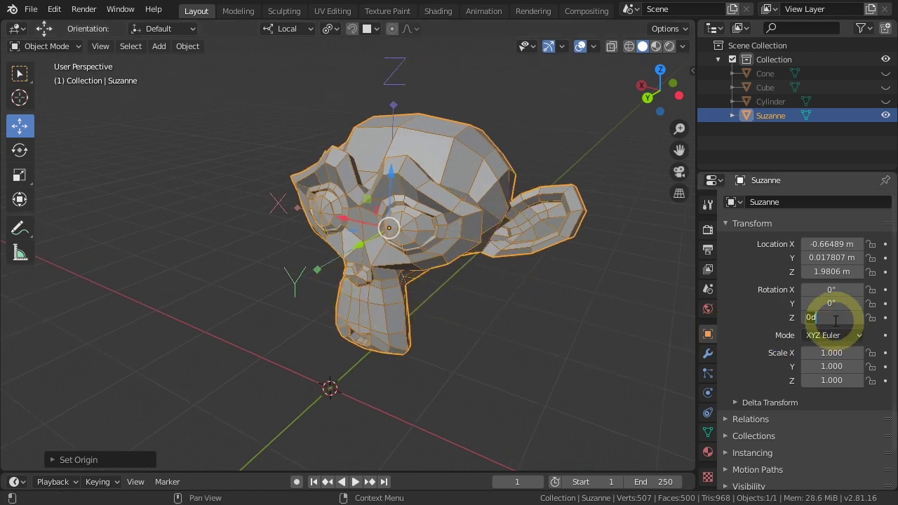
text(180)
key(Return)
middle_drag(570, 326, 471, 332)
Step: Apply Suzanne's rotation so it reads 0° on all axes, then deselect it
key(ctrl+a)
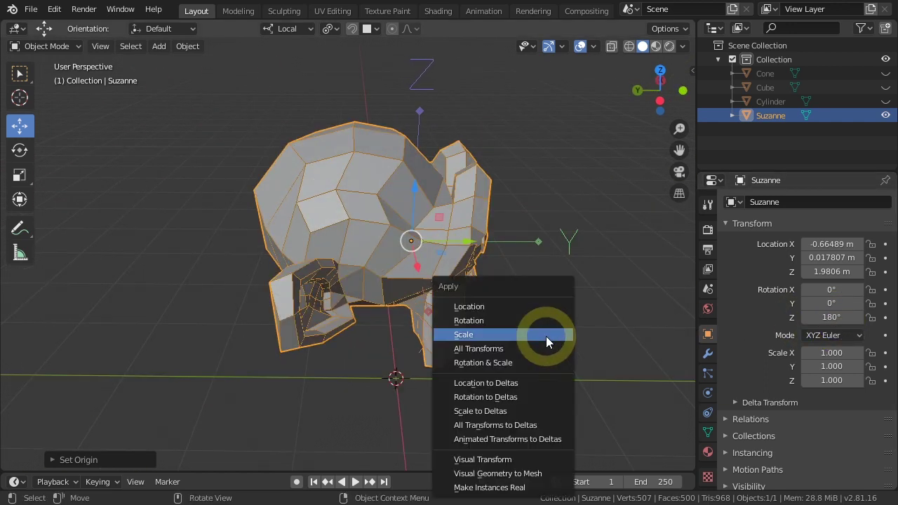
click(510, 323)
mouse_move(511, 324)
middle_down()
mouse_move(555, 330)
mouse_move(386, 314)
mouse_move(545, 357)
middle_up()
click(546, 357)
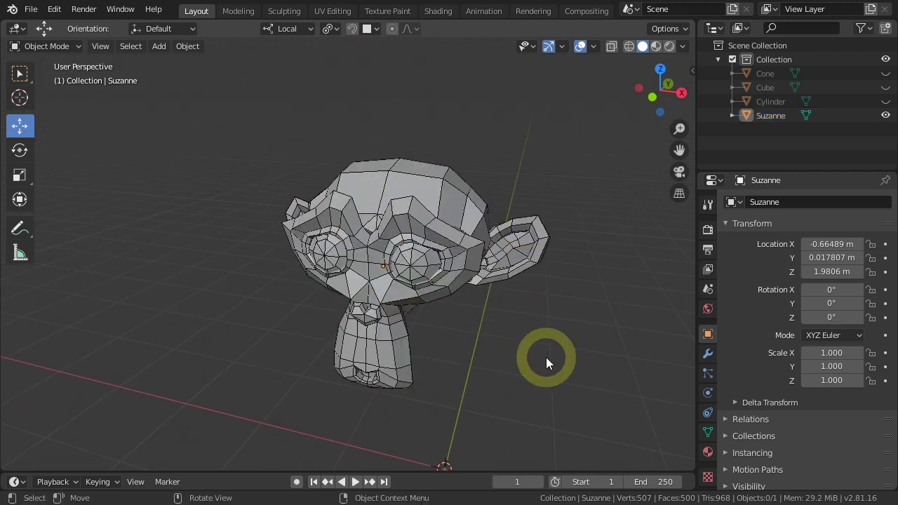